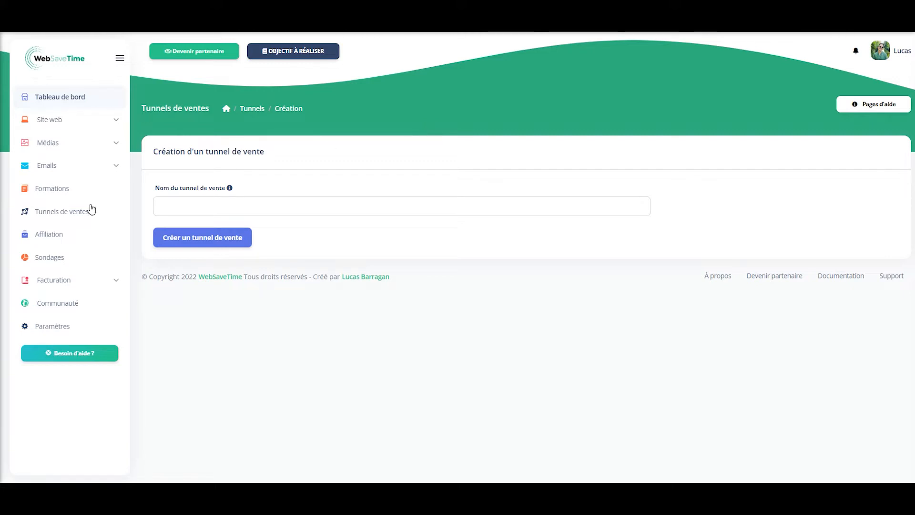
- Name the new sales funnel 'Webinaire' and create it
click(223, 198)
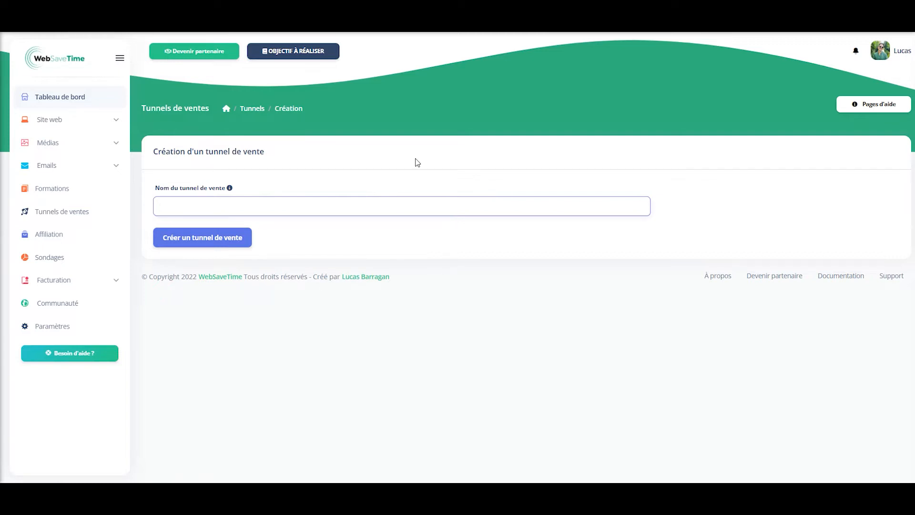
text(Te)
key(BackSpace)
key(BackSpace)
text(Webinaire)
click(234, 237)
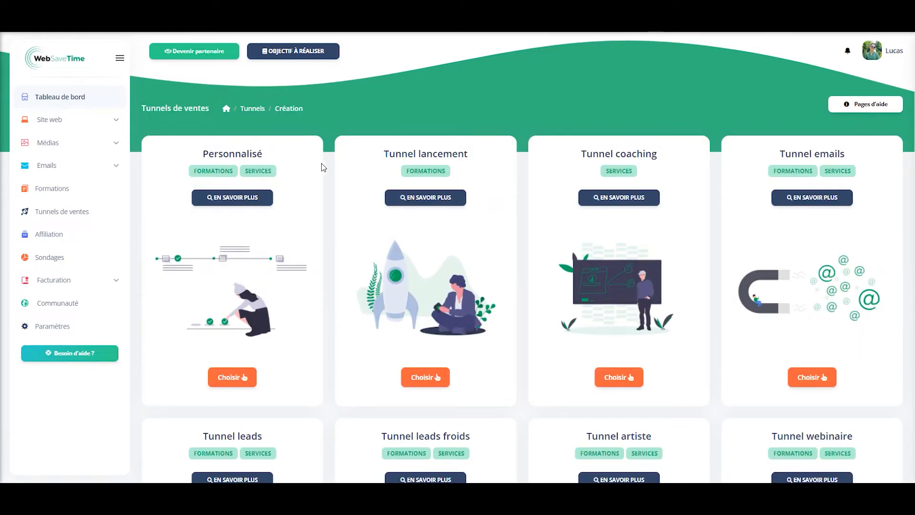
- Choose the Personnalisé funnel template and add a 'Webinaire automatisé' page to it
scroll(331, 180, down, 5)
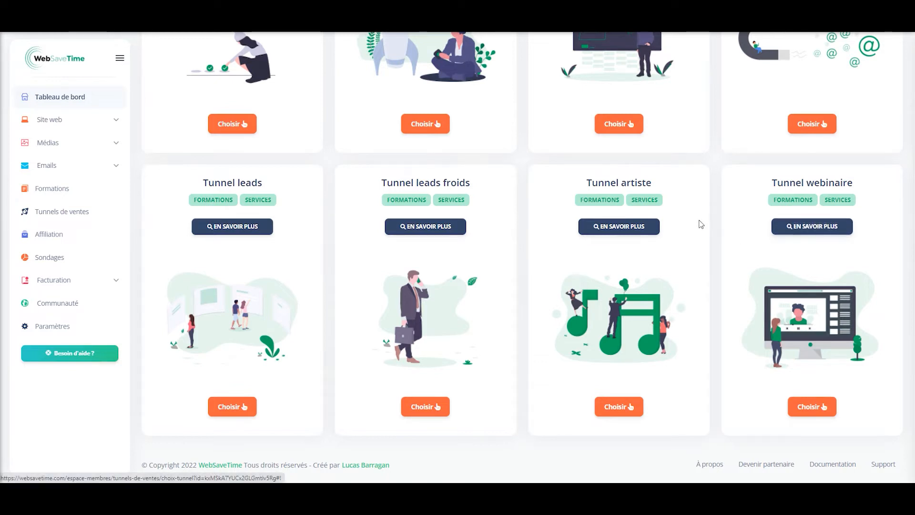
scroll(705, 234, up, 5)
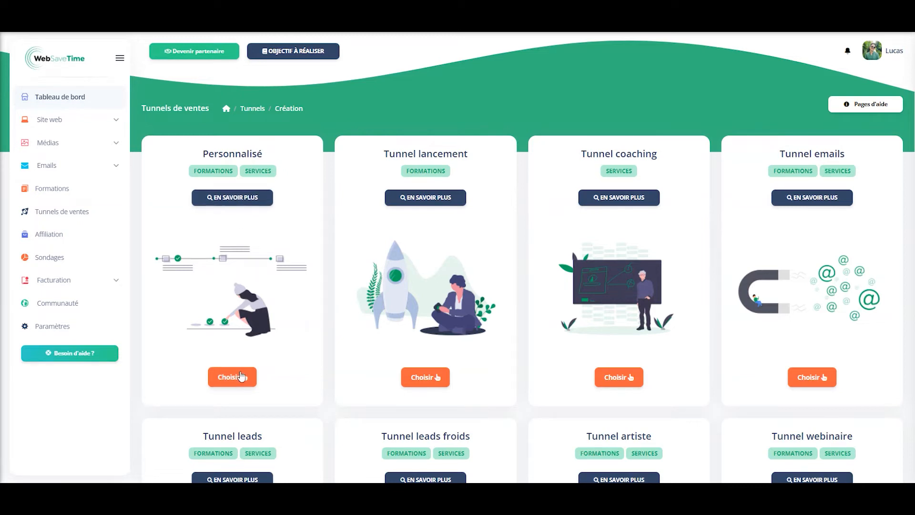
click(214, 323)
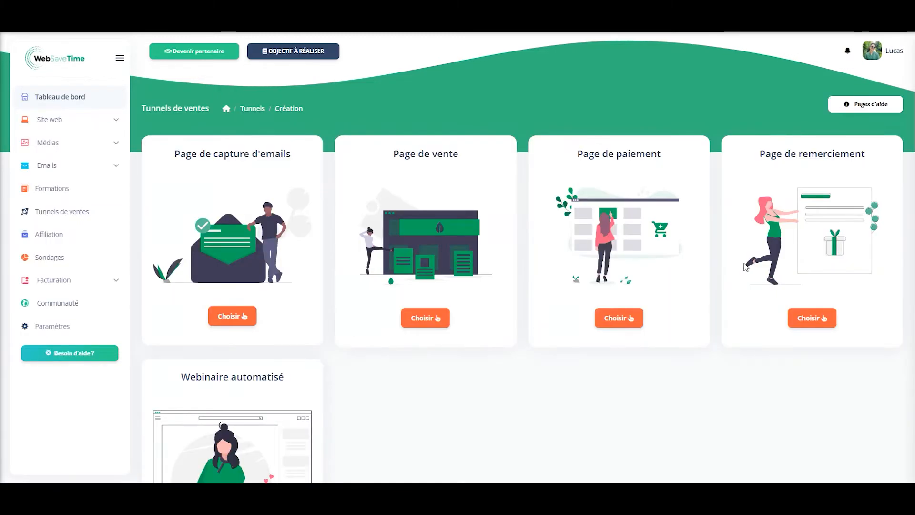
scroll(291, 278, down, 4)
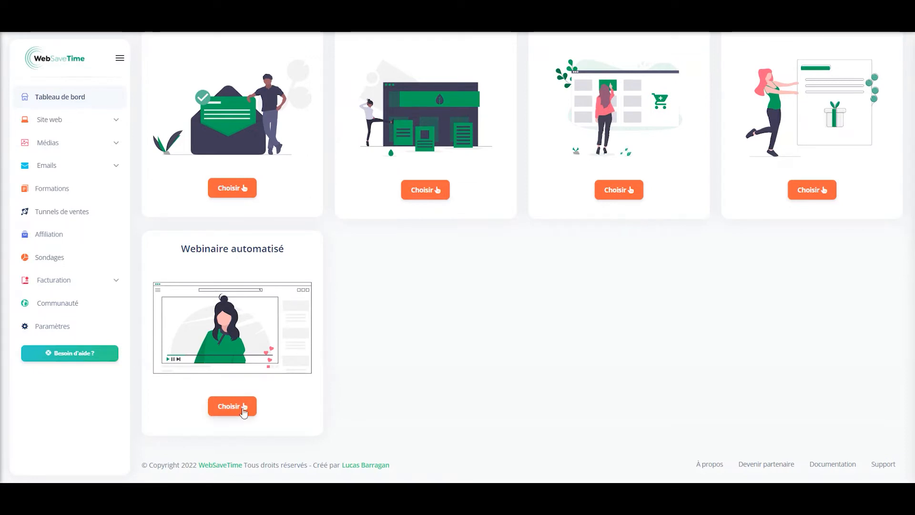
click(240, 409)
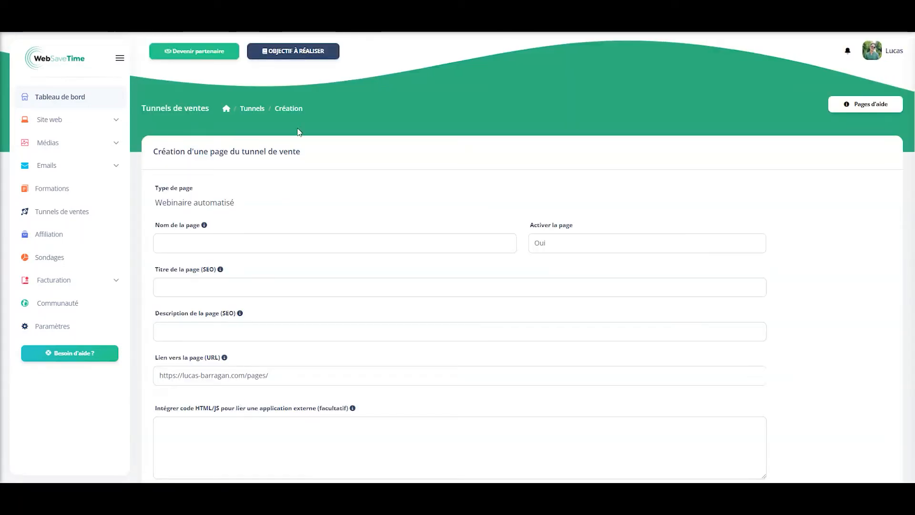
- Enter 'Webinaire' as the page name, SEO title and SEO description
click(278, 243)
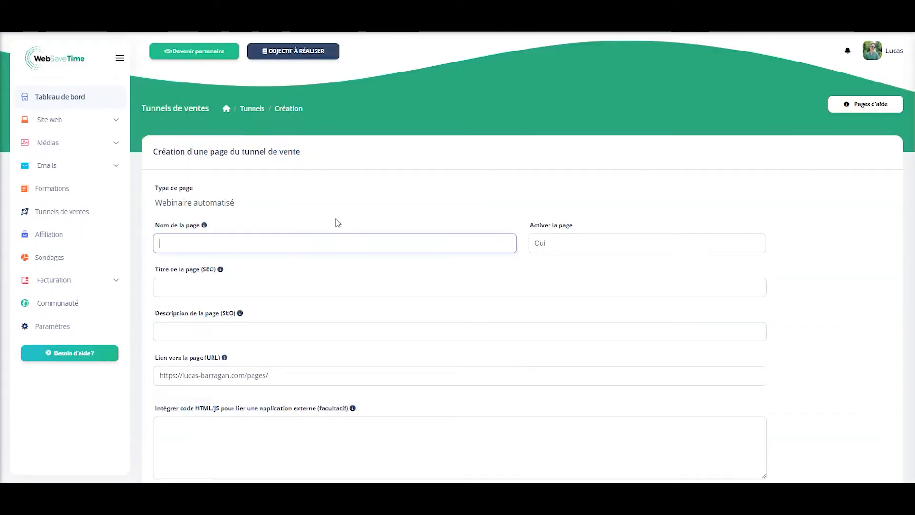
text(Webinaire)
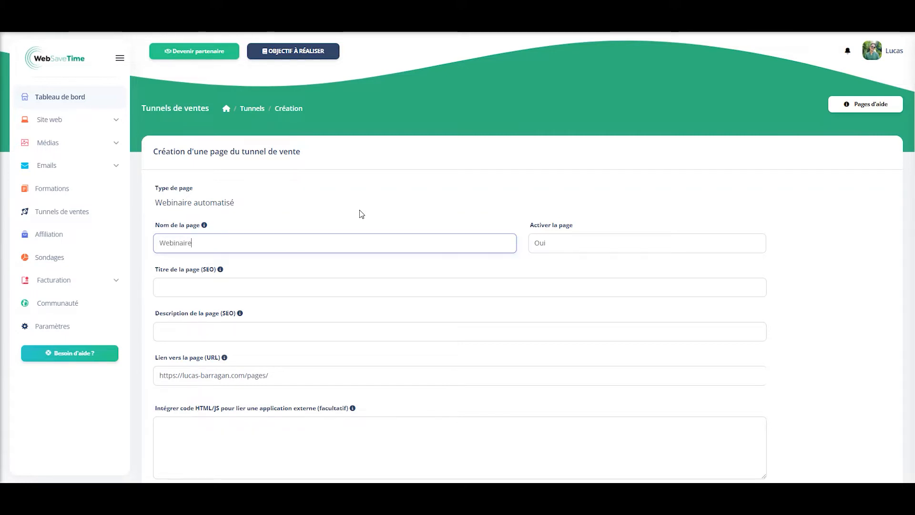
click(327, 291)
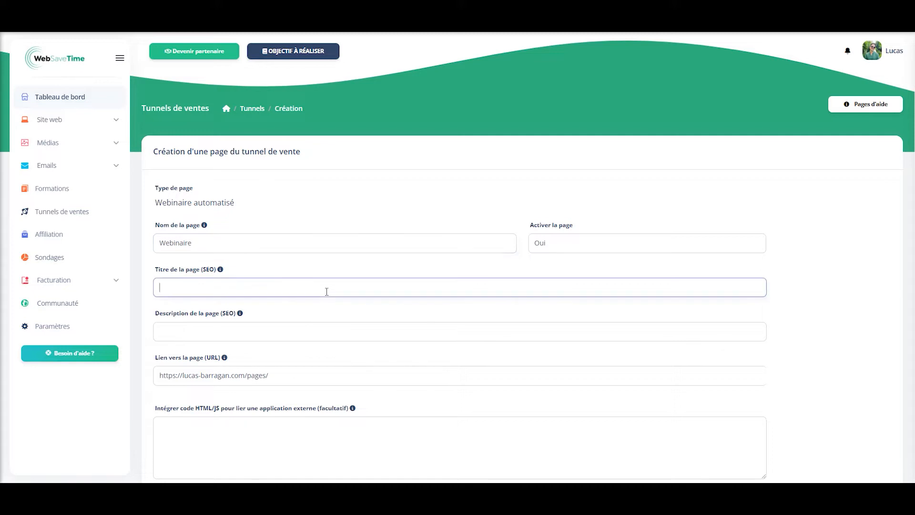
text(W)
text(bbinaire)
key(ctrl+a)
key(ctrl+c)
key(Tab)
key(ctrl+v)
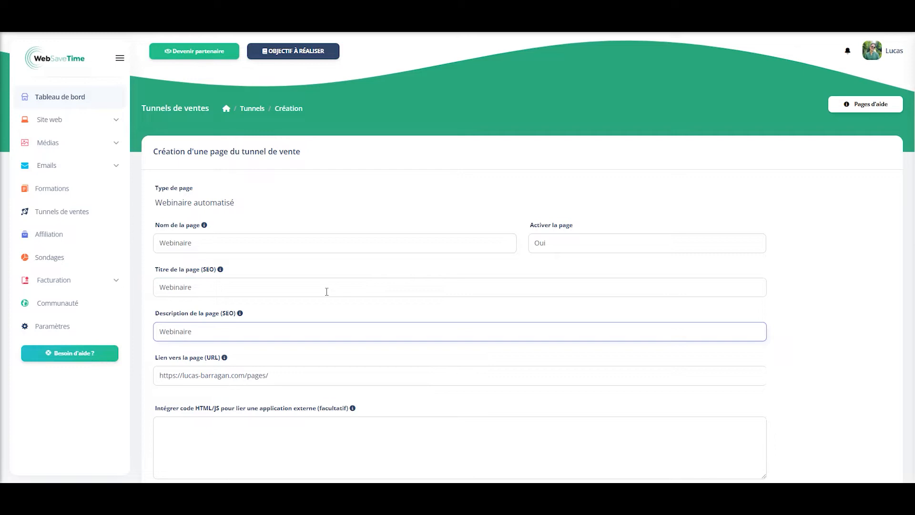
- Set the page URL slug to 'webinaire' and create the funnel page
scroll(326, 292, down, 2)
click(365, 293)
key(ctrl+v)
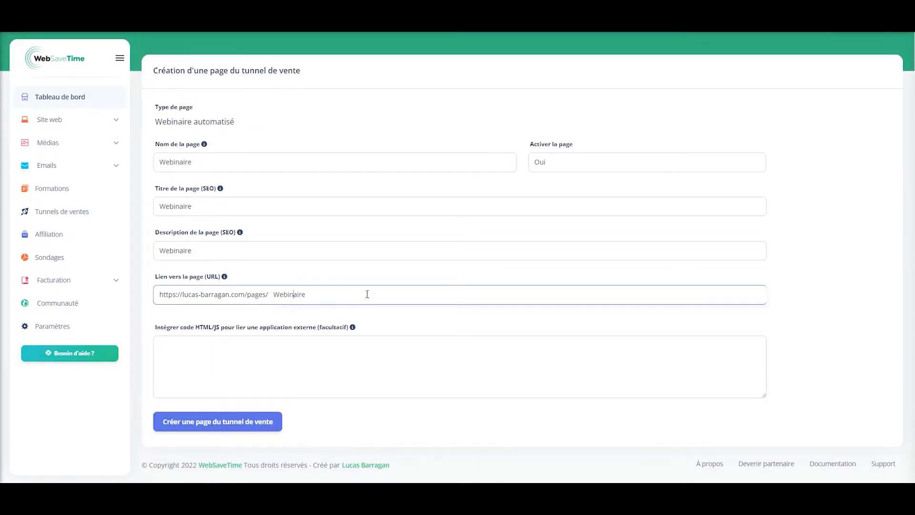
key(BackSpace)
text(w)
click(256, 420)
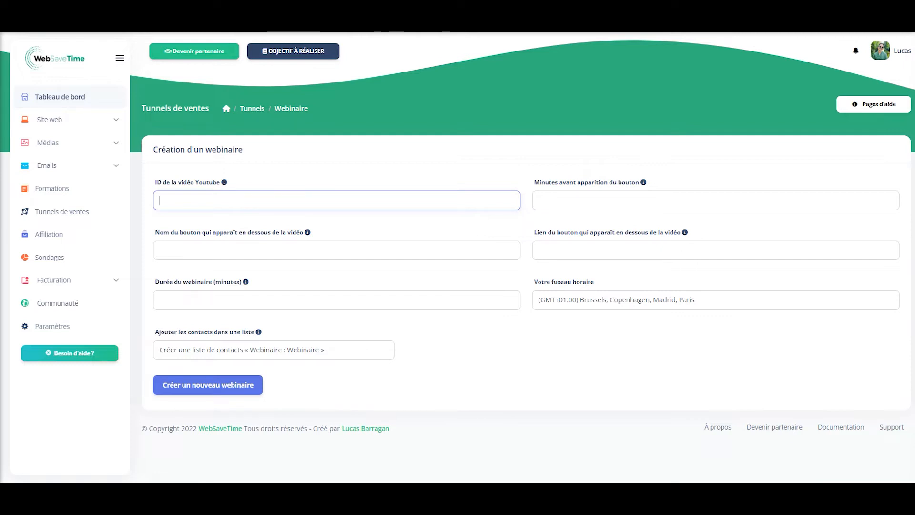
- Trim the pasted YouTube link down to the video ID _Sph-X9UpQ8
text(https://www.youtube.com/watch?v=_Sph-X9UpQ8)
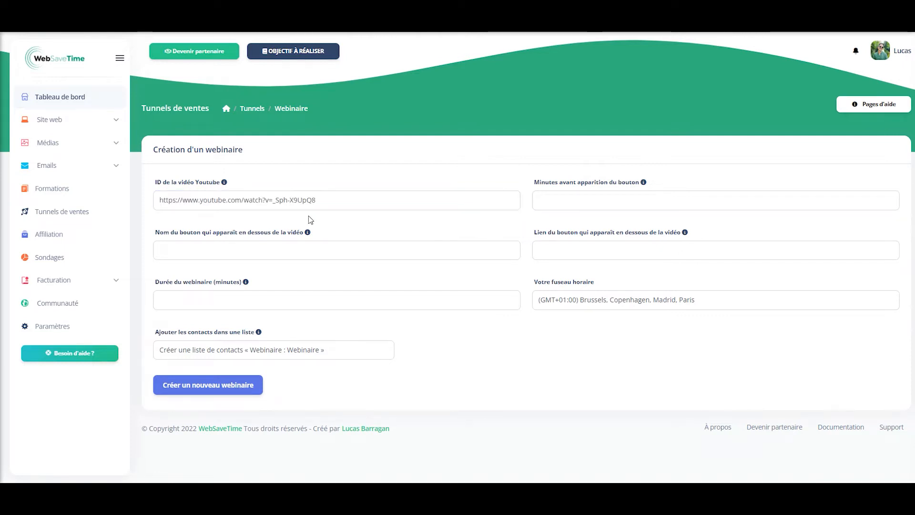
click(335, 202)
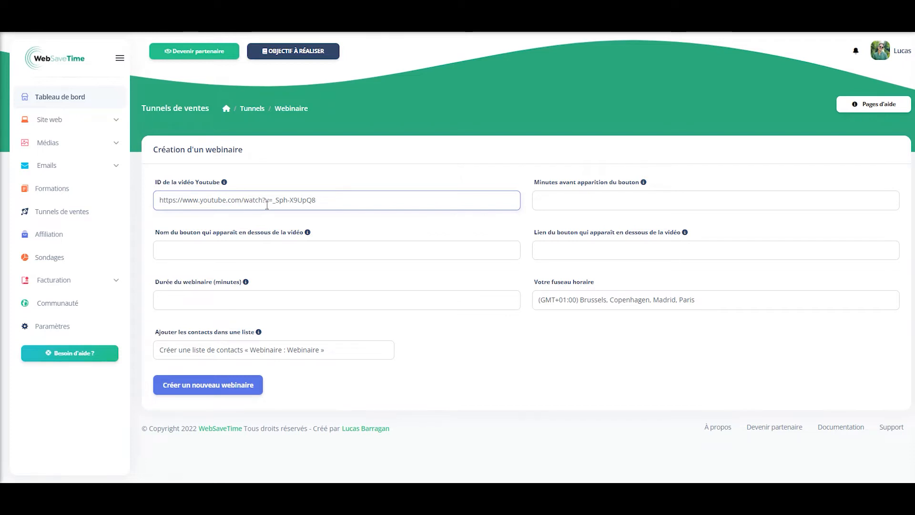
mouse_move(224, 184)
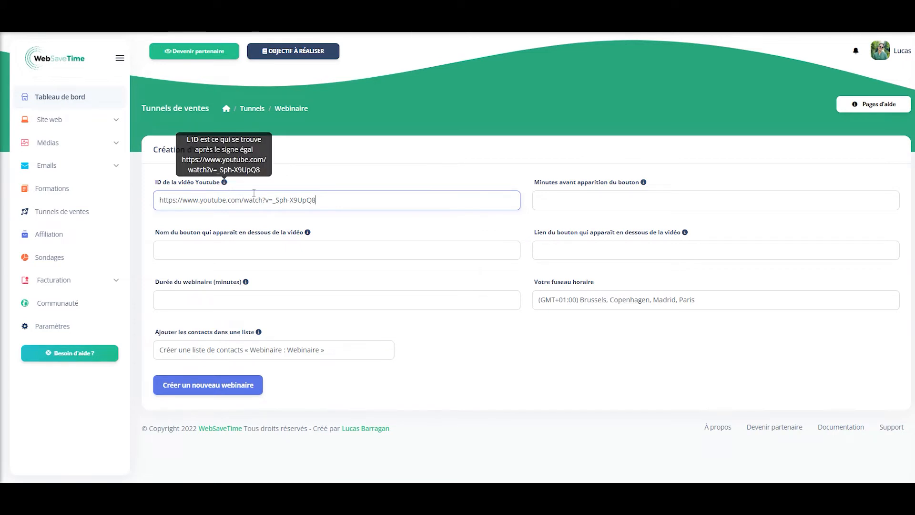
drag(273, 200, 143, 198)
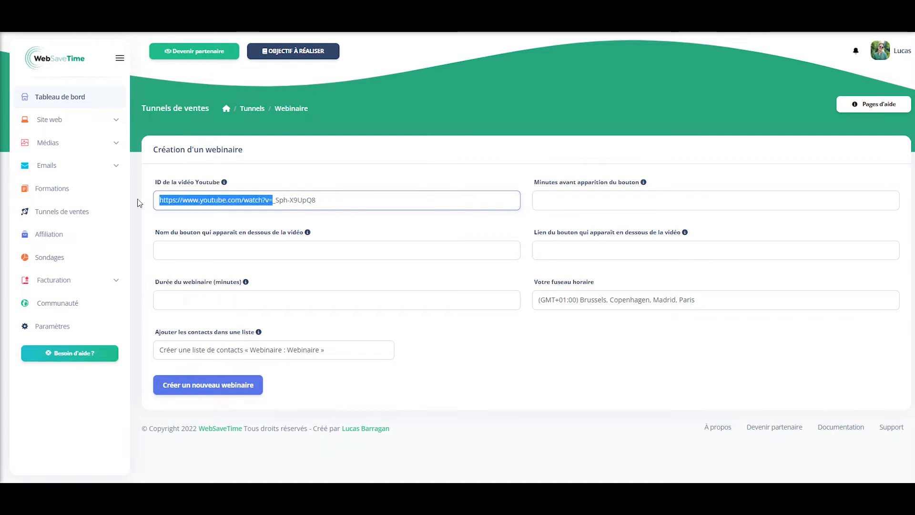
key(BackSpace)
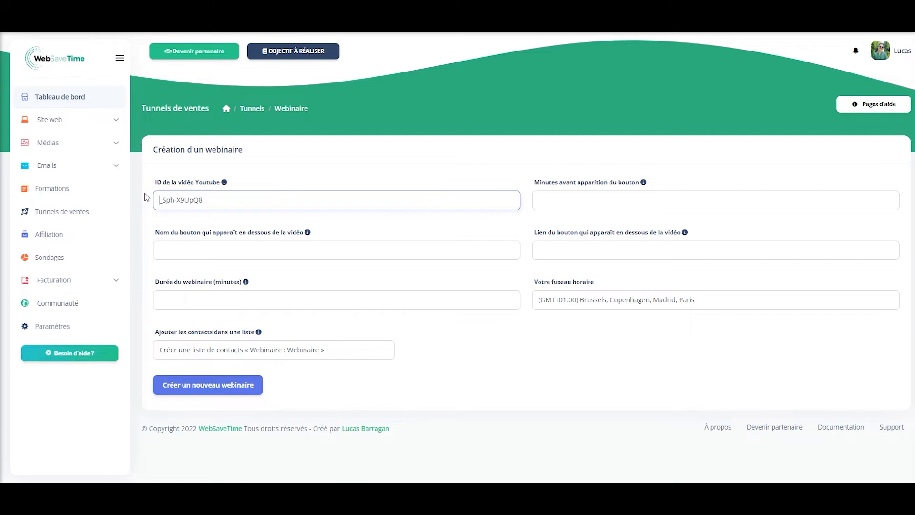
click(221, 220)
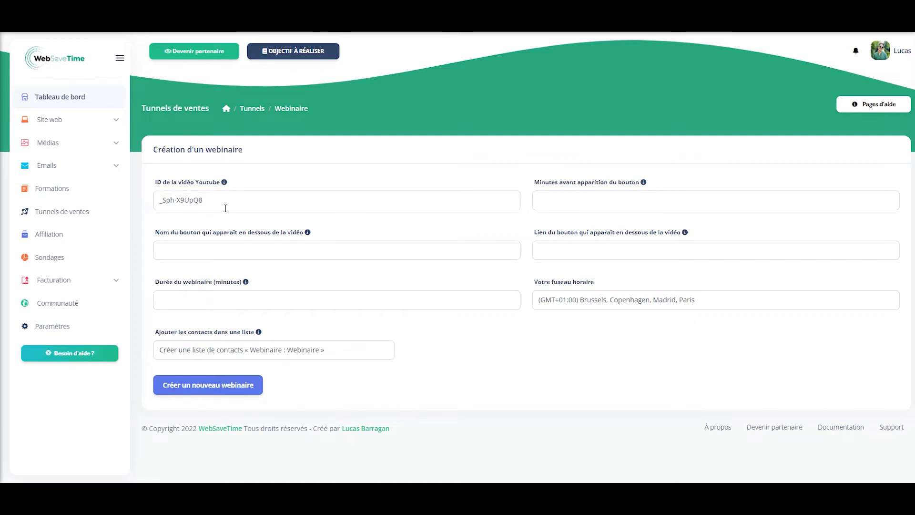
click(609, 209)
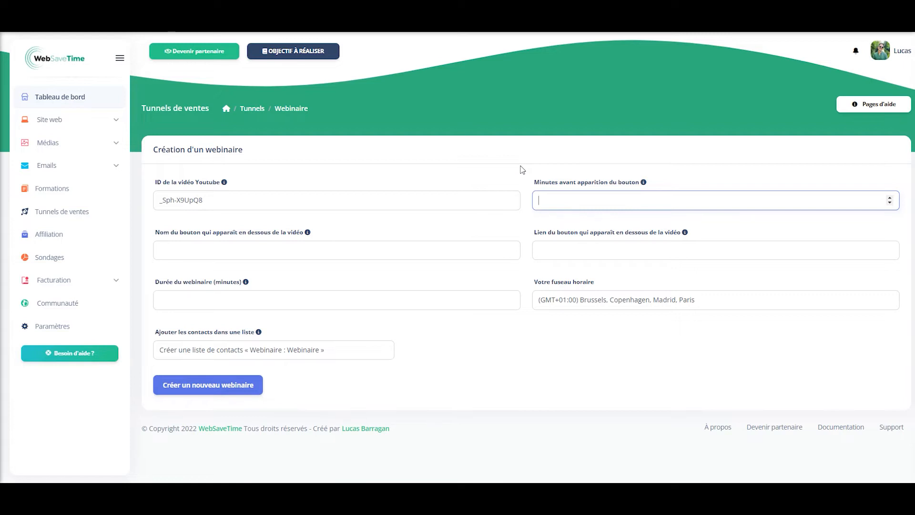
text(1)
click(523, 169)
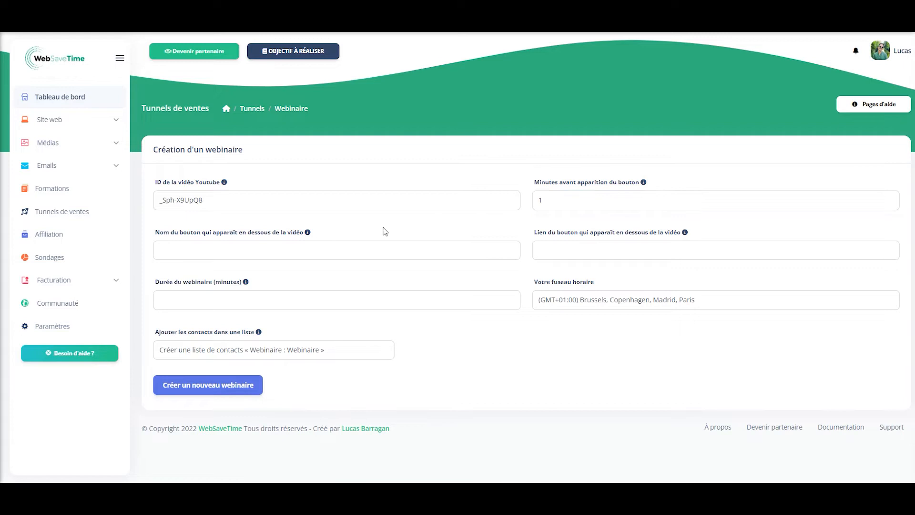
click(381, 248)
key(shift+Tab)
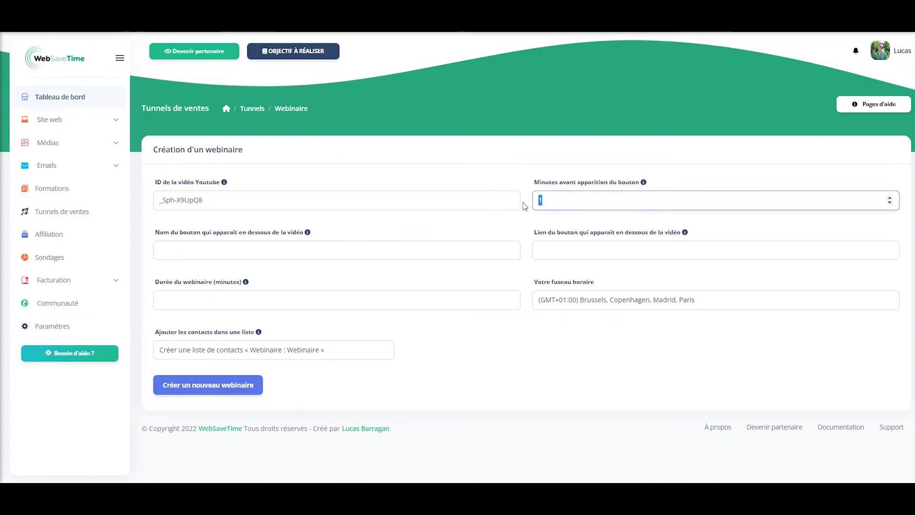
text(2)
click(510, 227)
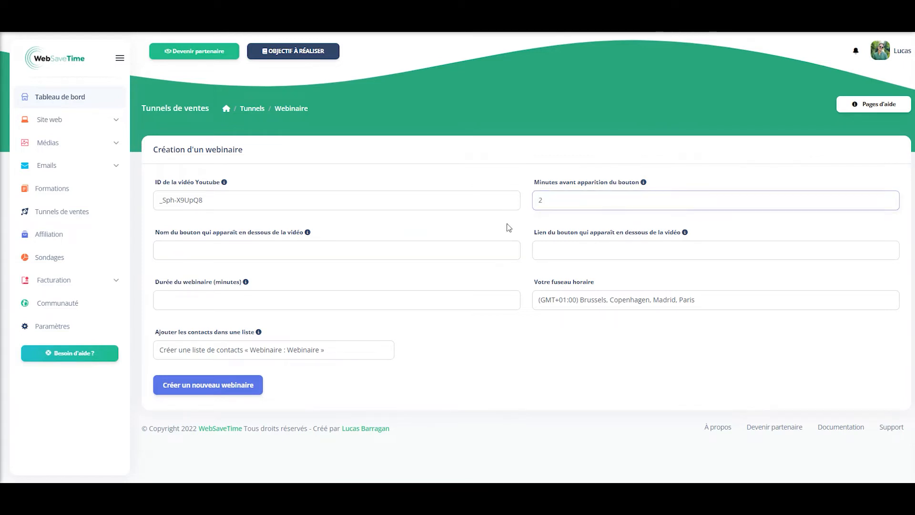
click(352, 255)
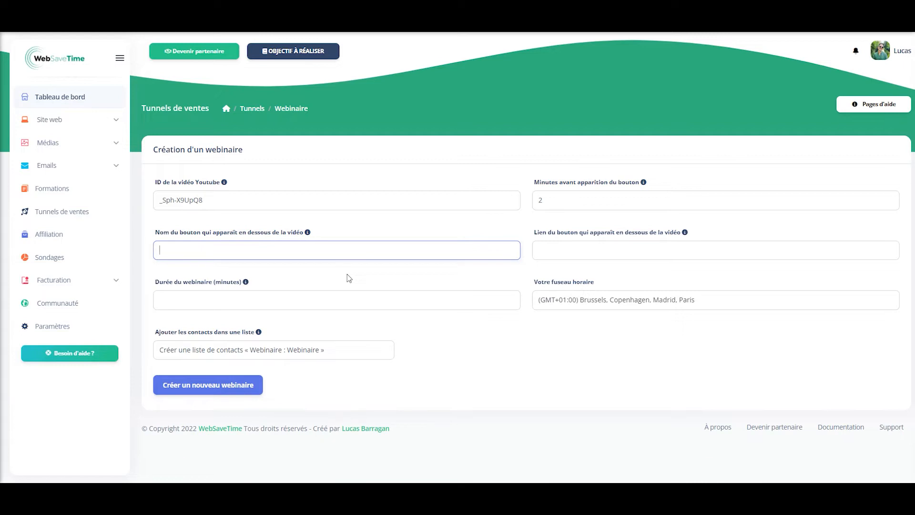
text(Acheter la formation)
click(656, 259)
text(ht)
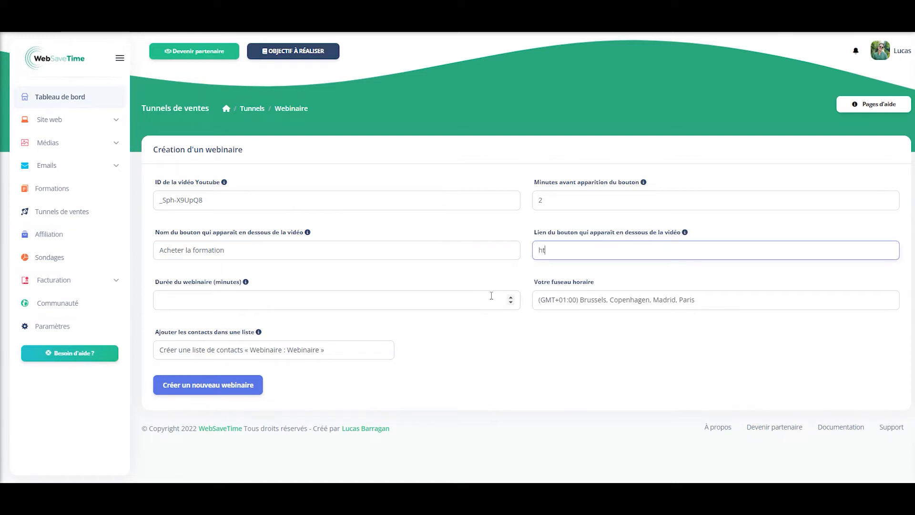
text(tps://websavetime.com)
- Set a 30-minute duration, add registrants to no contact list, and create the webinar
click(333, 308)
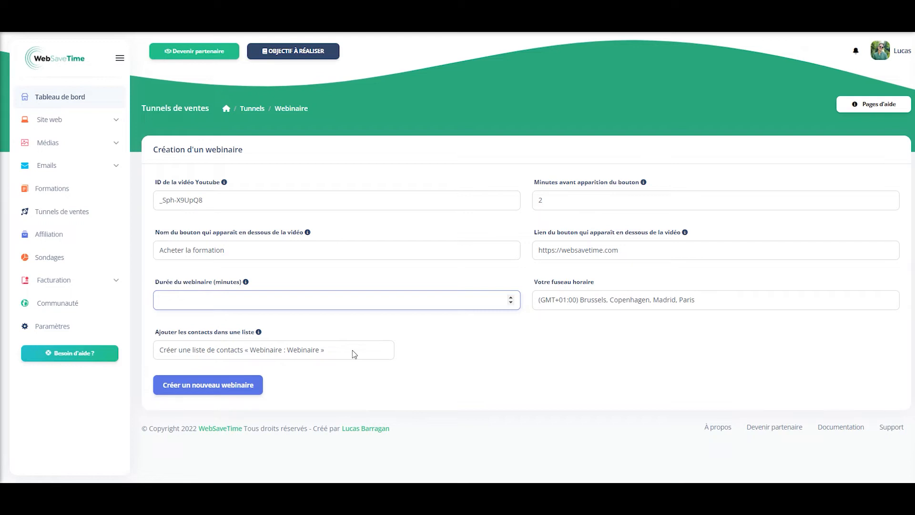
text(30)
click(459, 340)
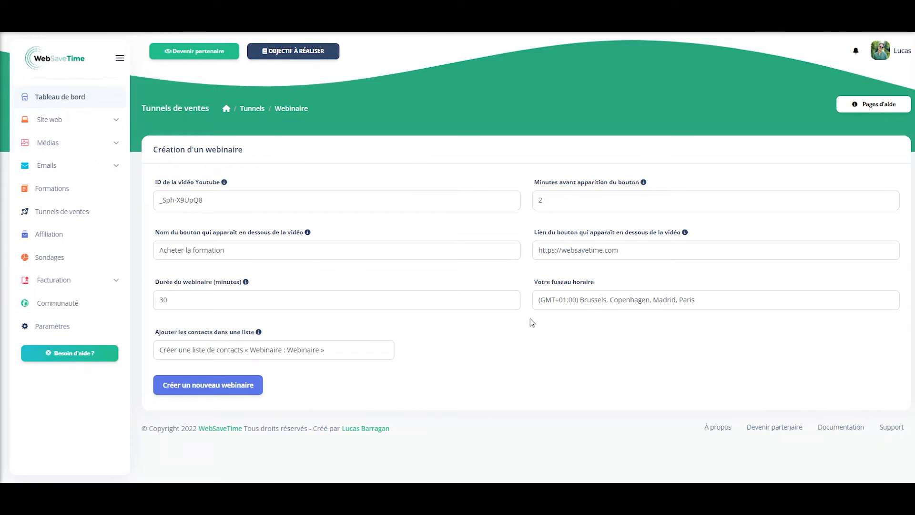
click(247, 351)
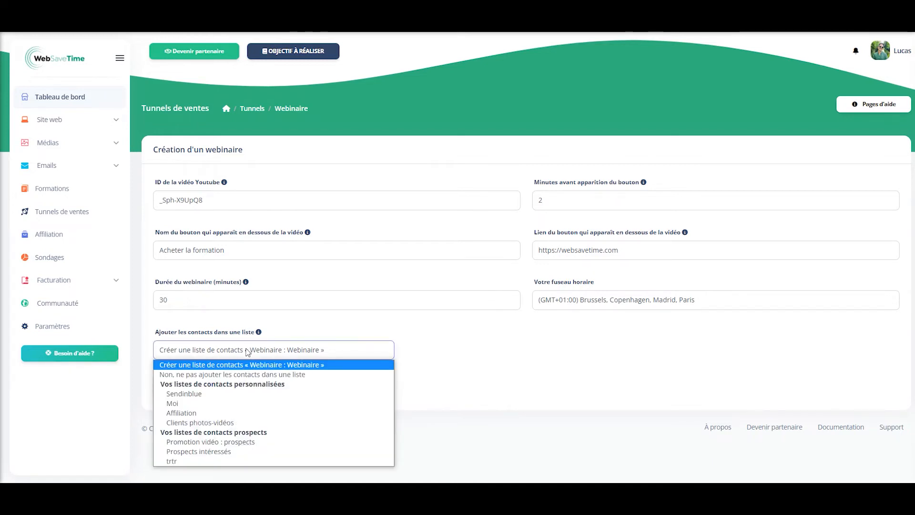
click(241, 374)
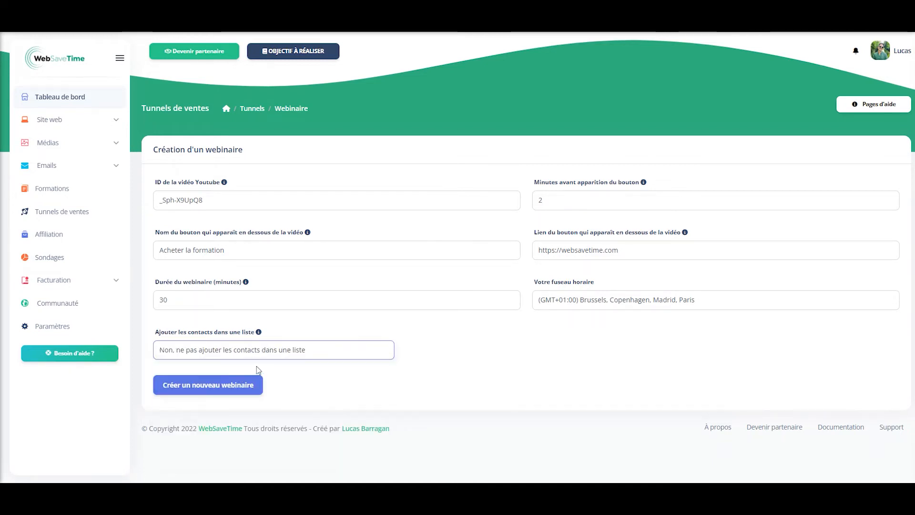
click(197, 386)
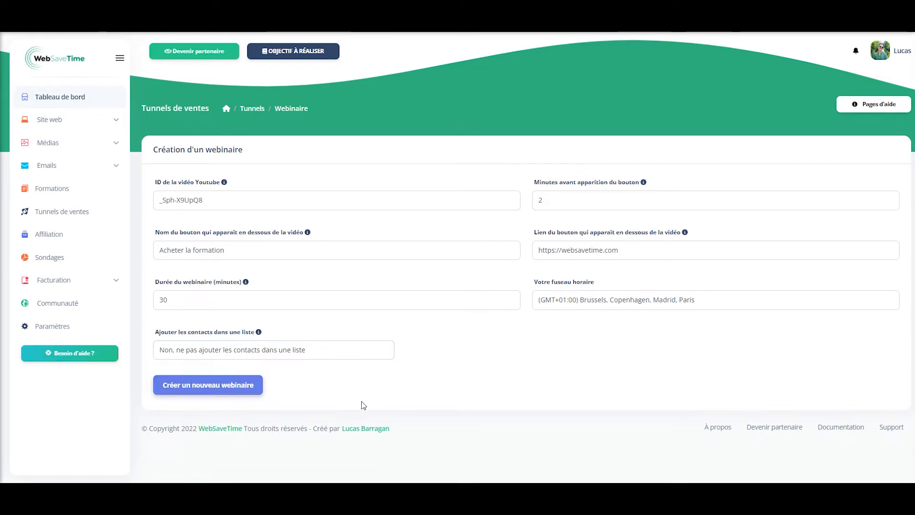
click(380, 200)
- Create a broadcast slot on 4 May 2022 at 13:05
click(384, 201)
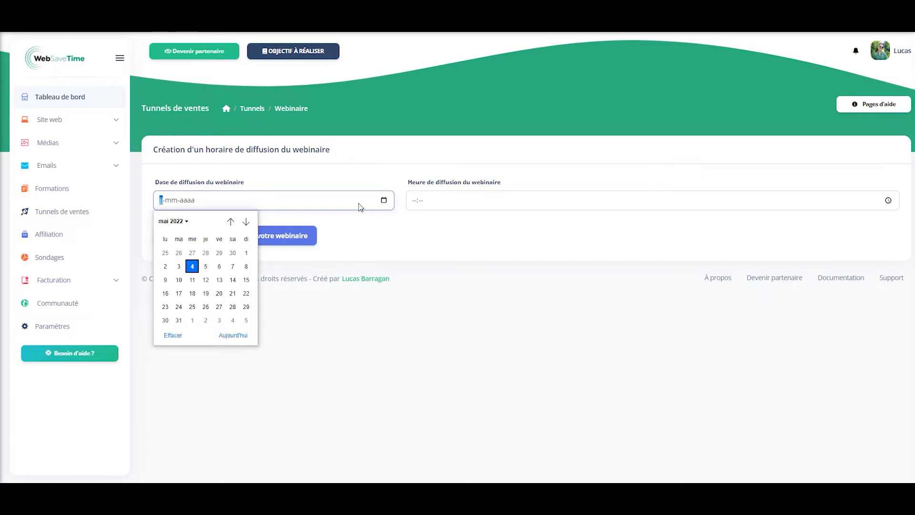
click(194, 266)
click(536, 231)
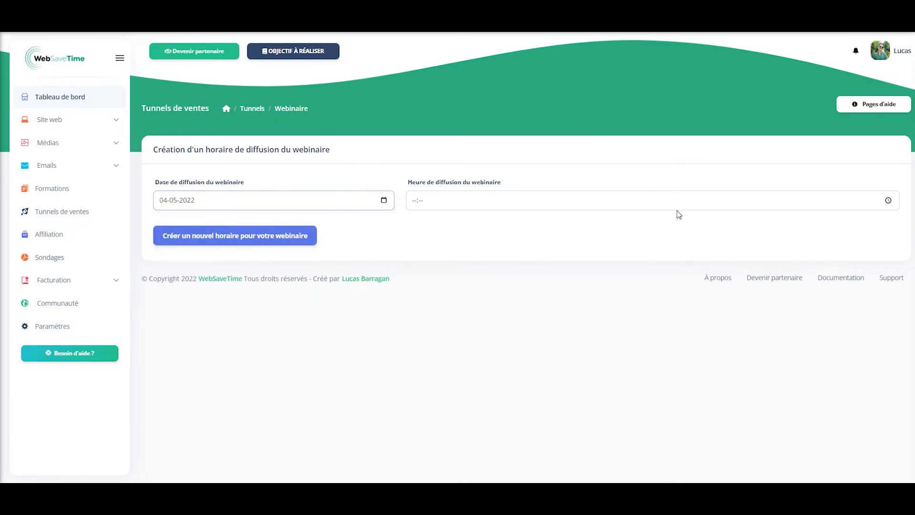
click(889, 201)
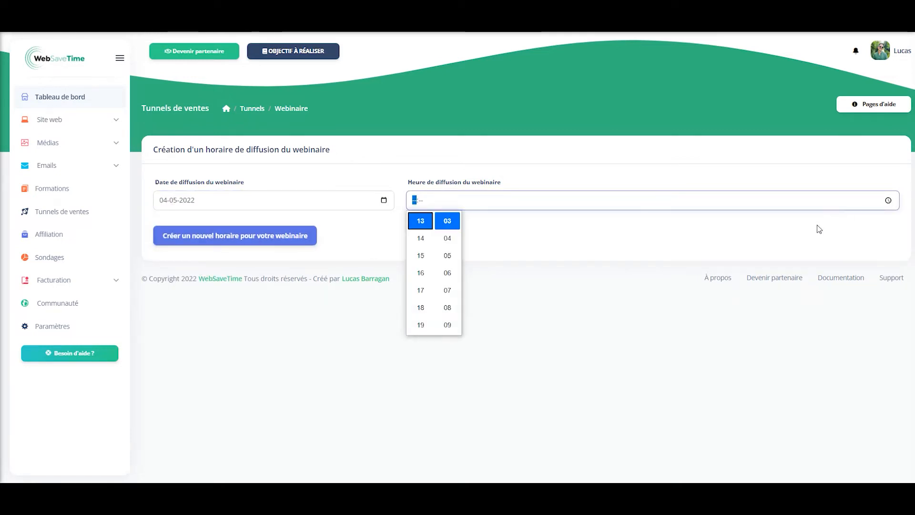
click(421, 226)
click(447, 255)
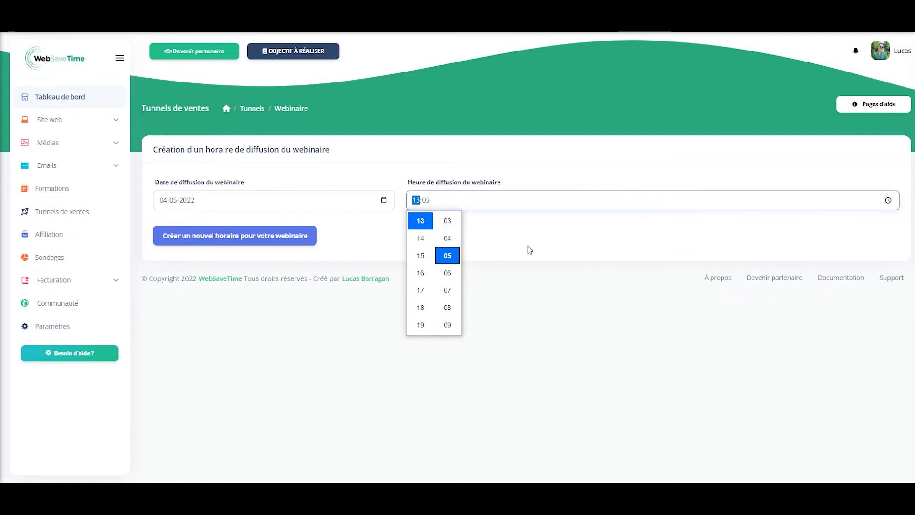
click(548, 245)
click(537, 247)
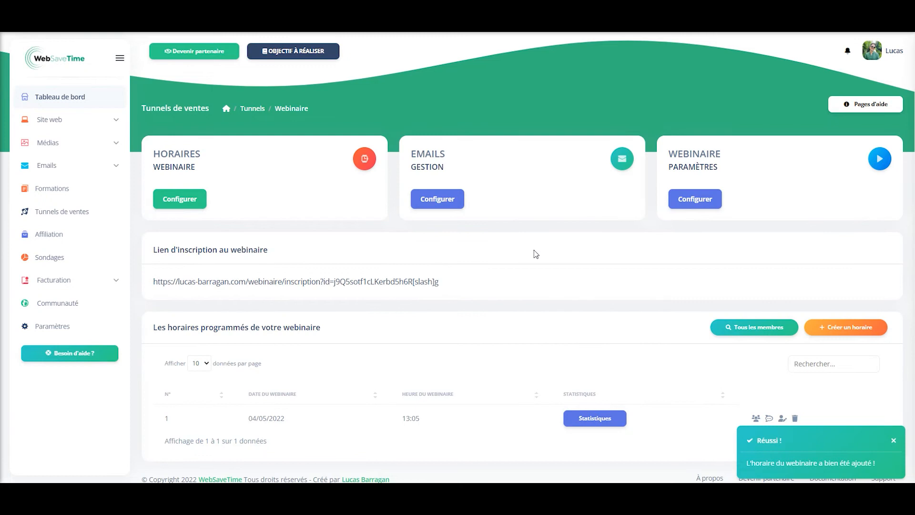
scroll(536, 255, down, 1)
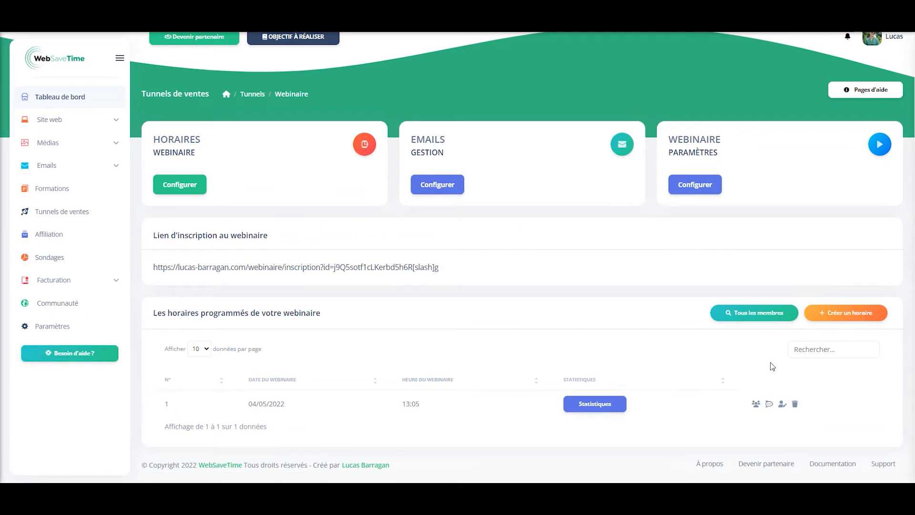
- Open the webinar registration link in a new browser tab and switch to it
right_click(199, 271)
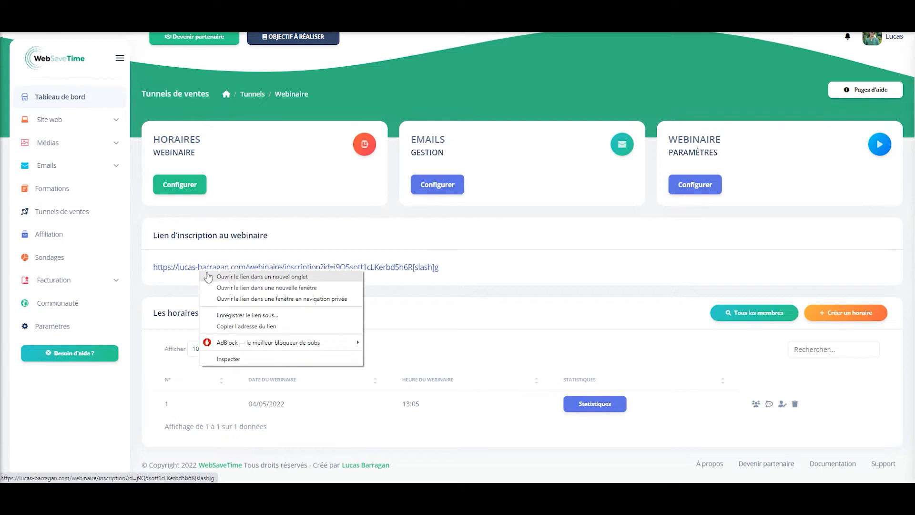
click(205, 275)
click(487, 10)
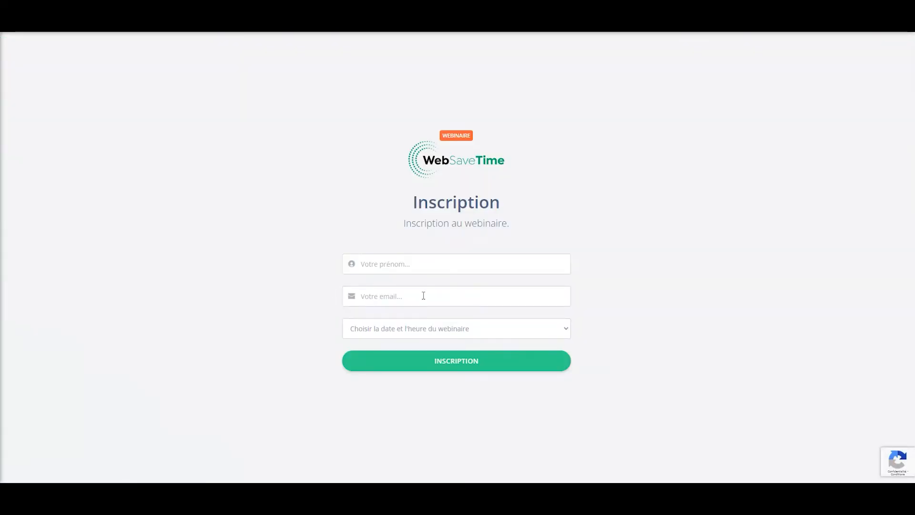
- Pick the 04/05/2022 13:05 session, enter a first name and e-mail address, and submit
click(464, 329)
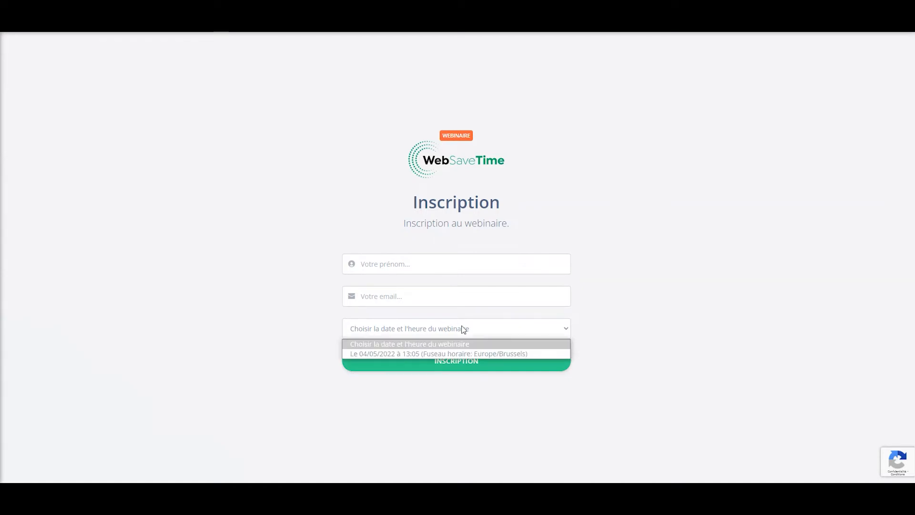
click(456, 354)
click(459, 263)
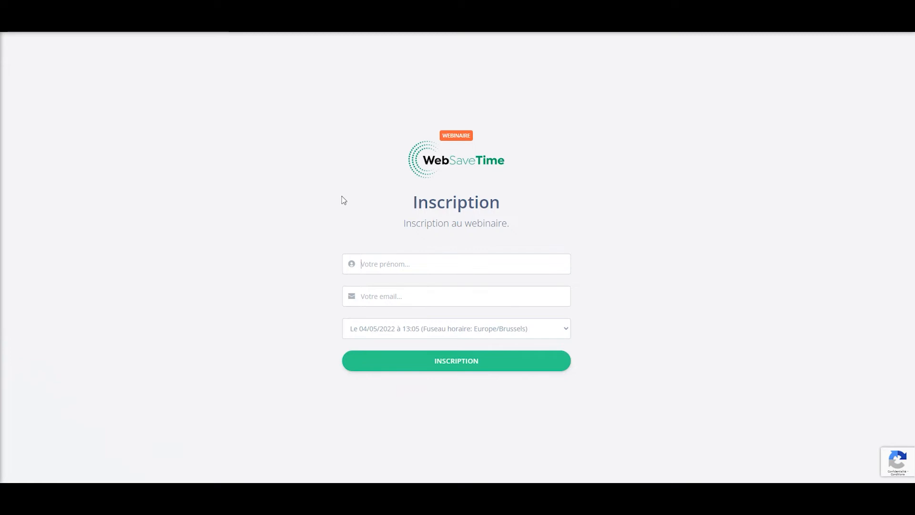
text(Lucas)
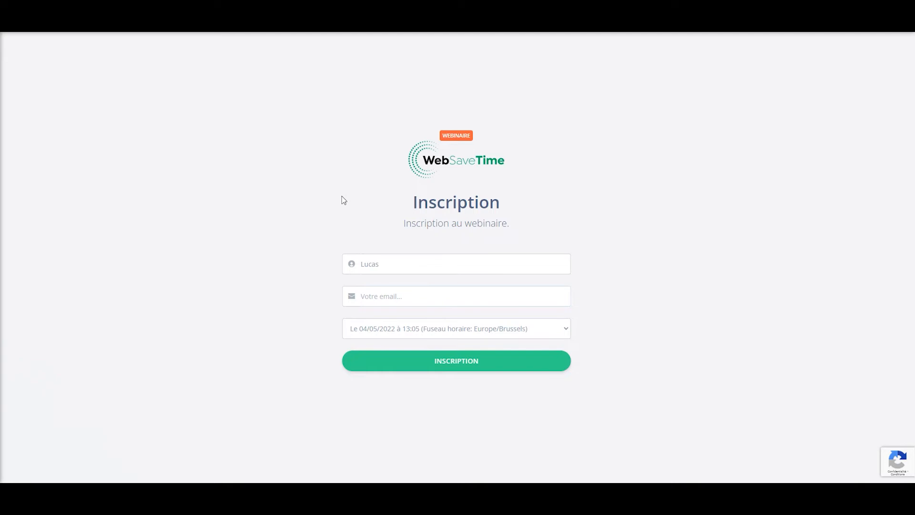
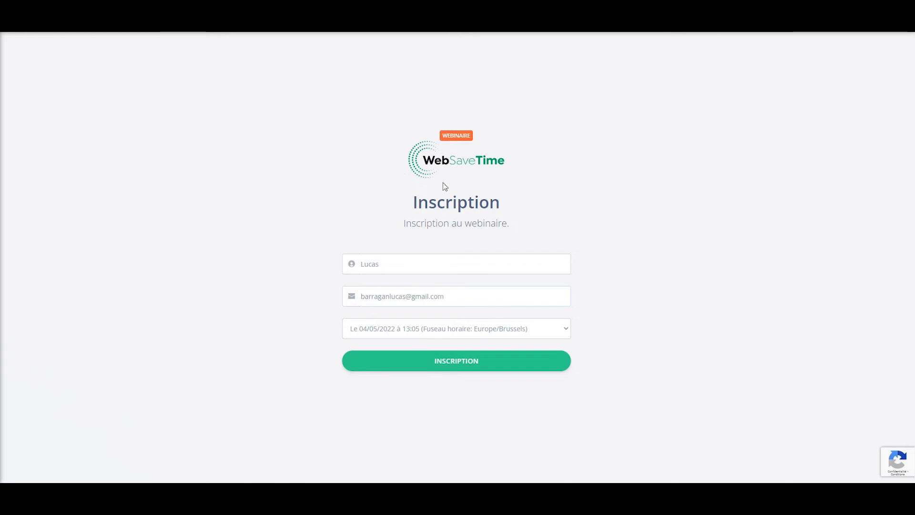
click(521, 360)
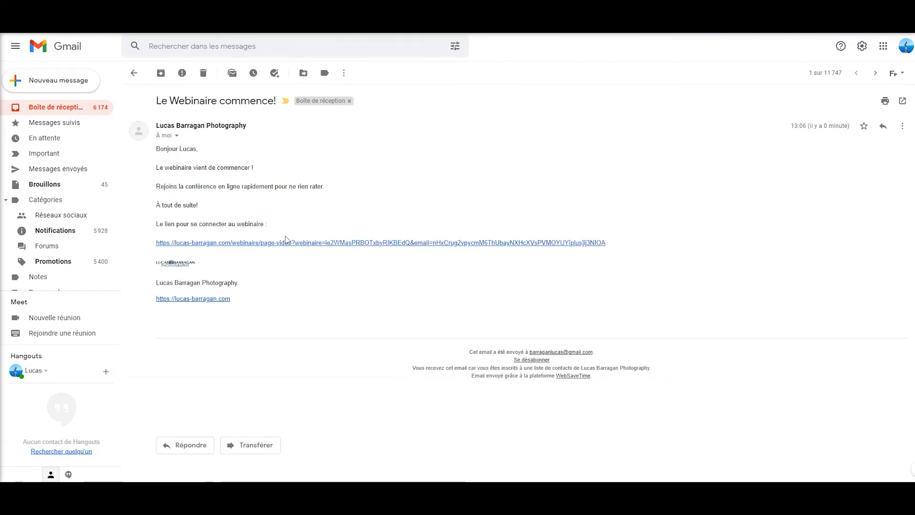
- Open the webinar access link in the 'Le Webinaire commence!' email
click(287, 243)
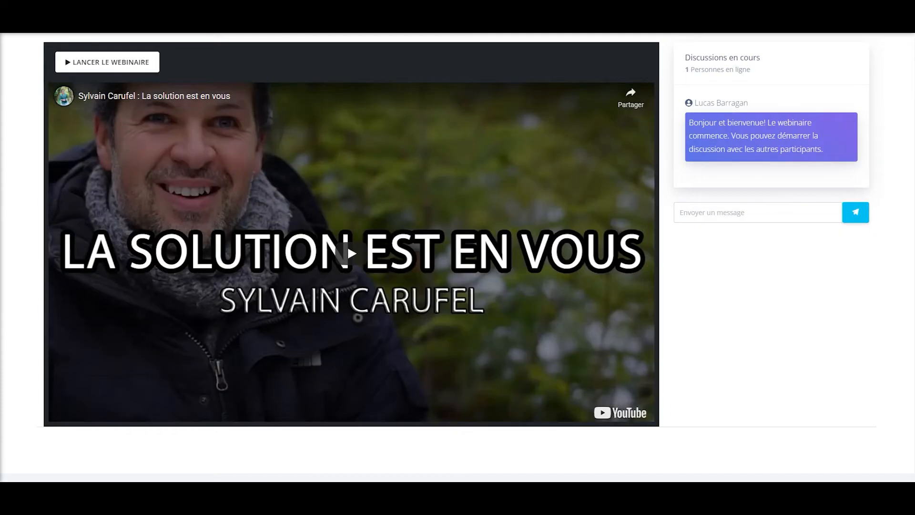
- Launch the webinar video with the system volume at 0, then focus the chat box
click(107, 62)
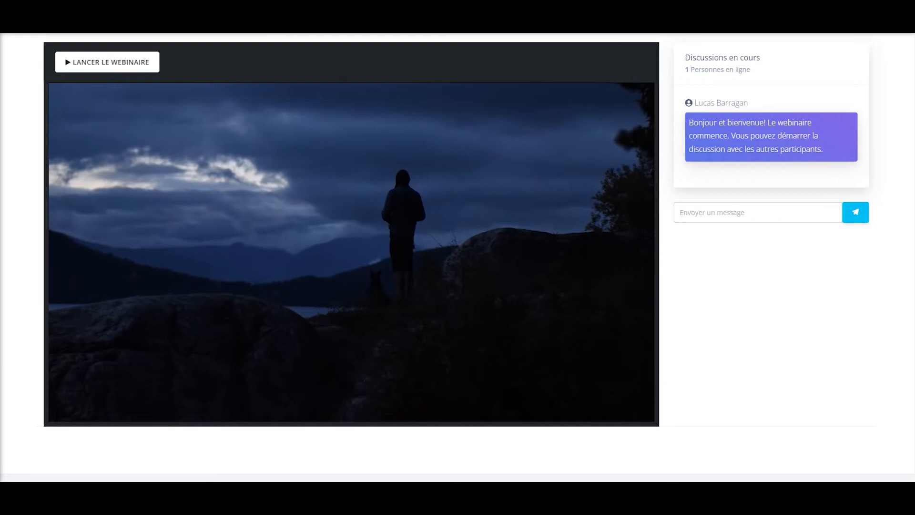
click(841, 491)
drag(797, 468, 729, 471)
click(725, 367)
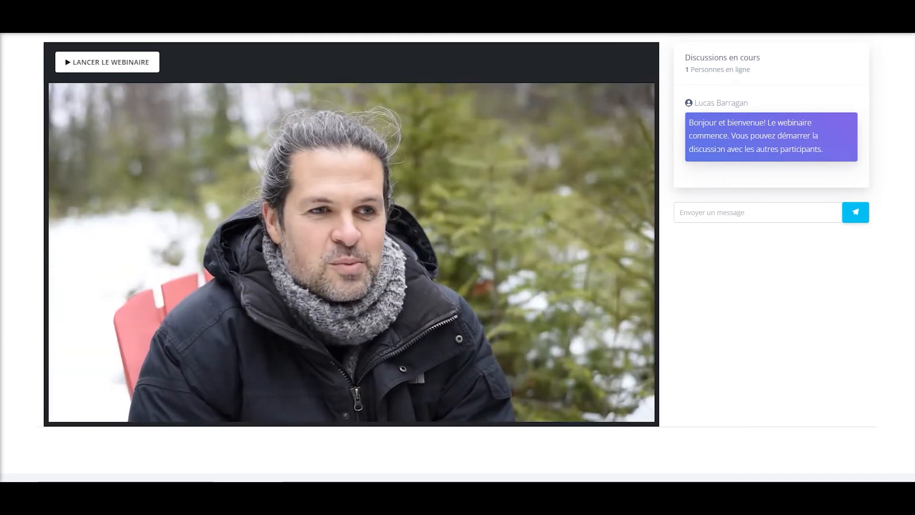
click(714, 215)
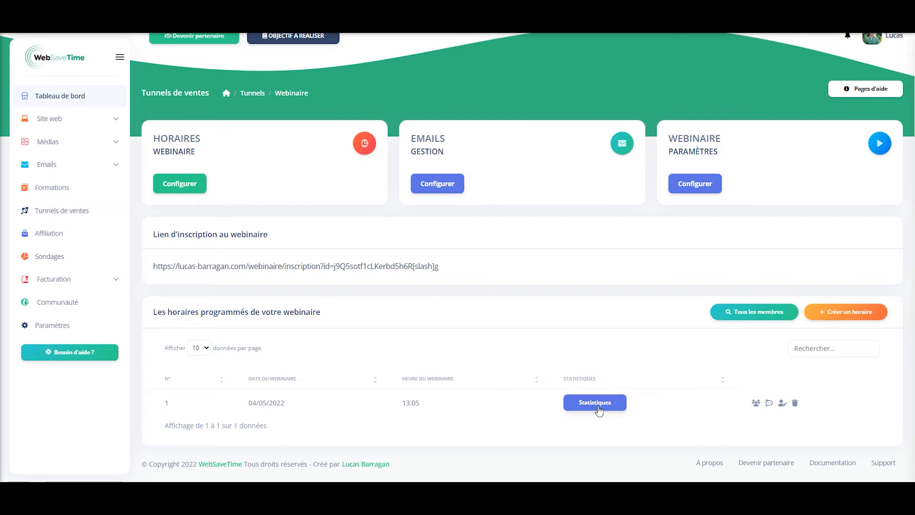
- Check the 04/05/2022 session statistics: one registrant, one present participant, no absentees
click(595, 404)
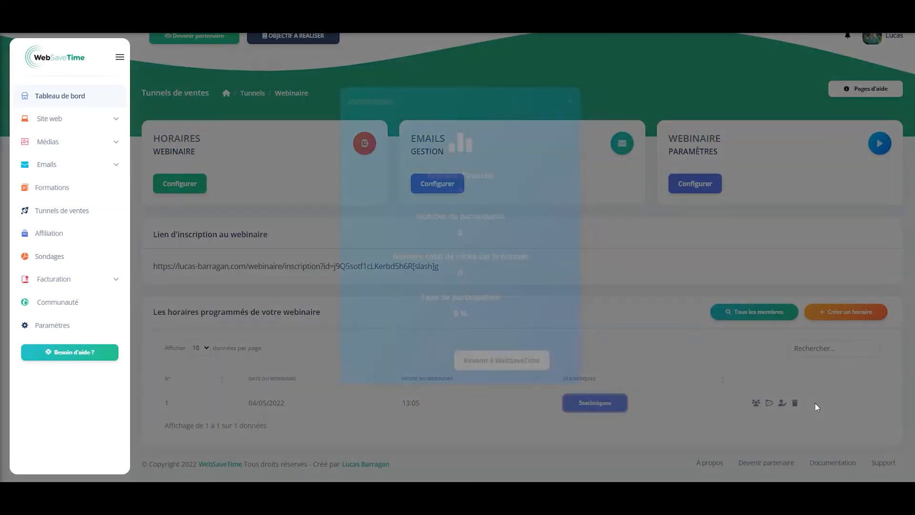
click(608, 338)
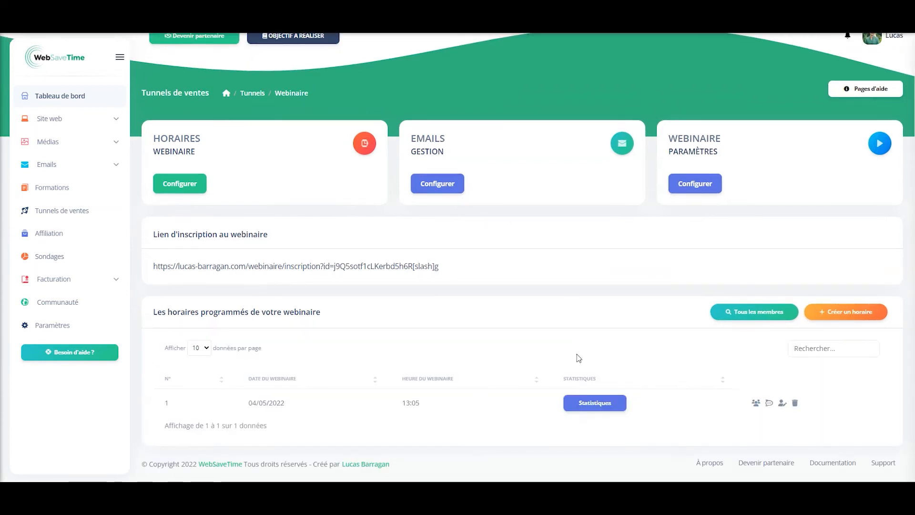
click(601, 404)
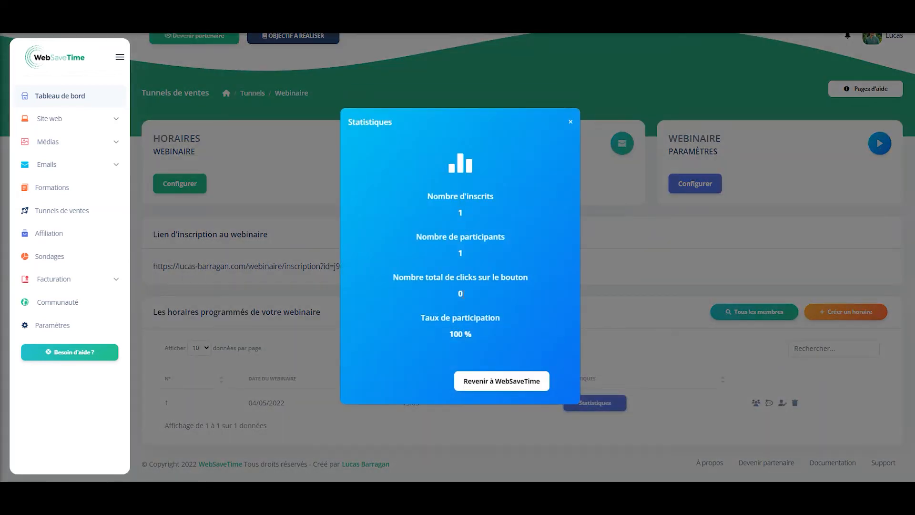
click(643, 343)
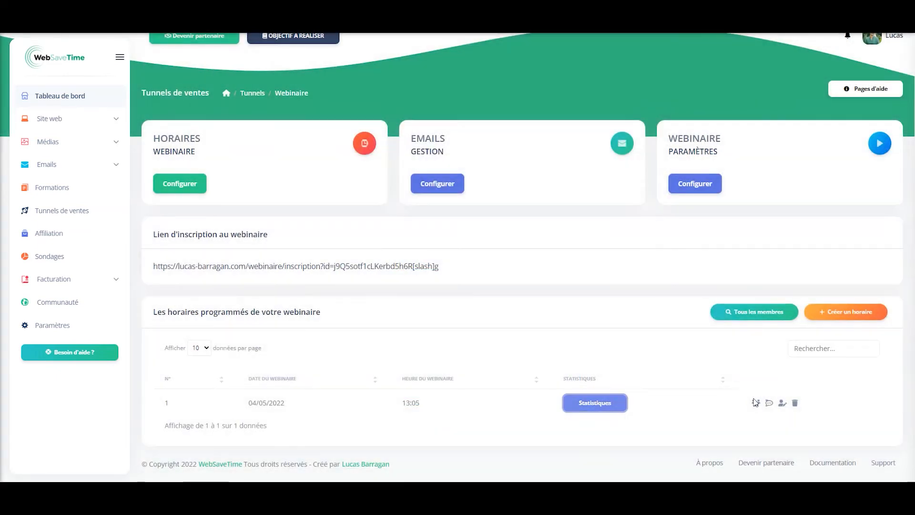
- Filter the session's registered members by present and absent, then return to the schedules page
click(757, 404)
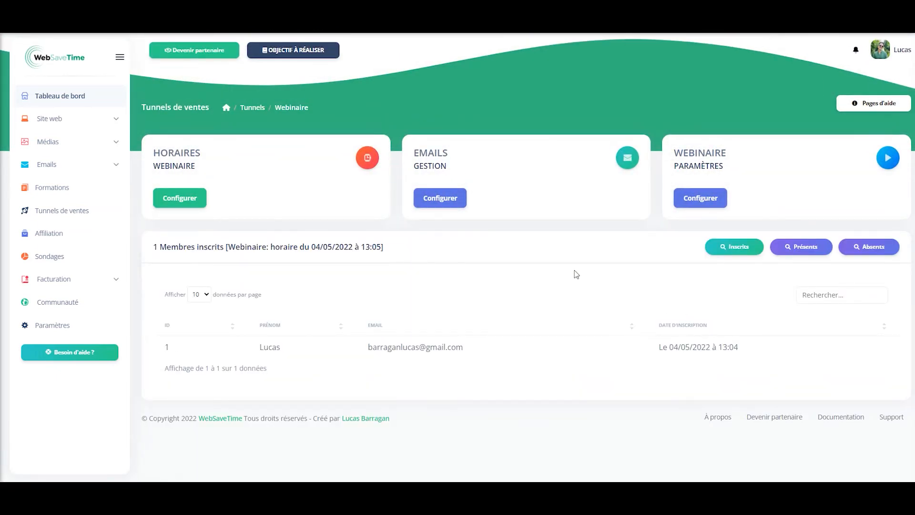
click(825, 248)
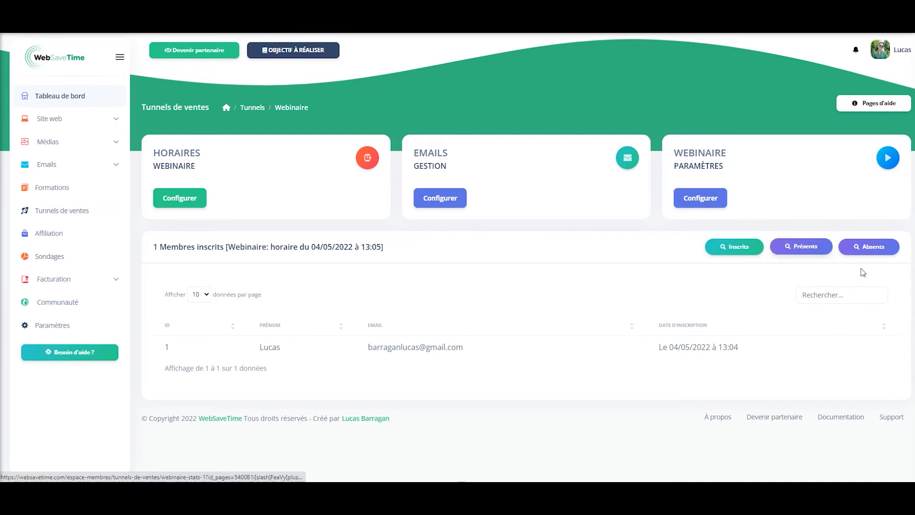
click(873, 247)
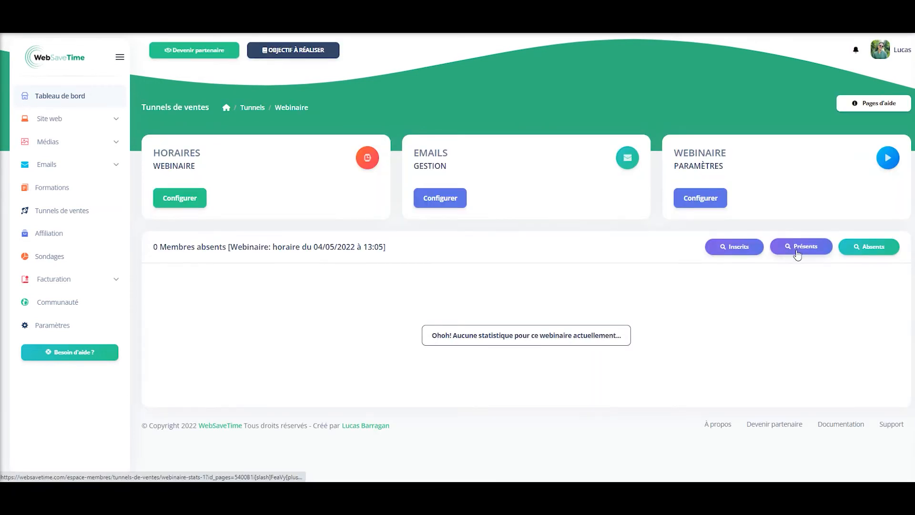
click(796, 244)
click(180, 198)
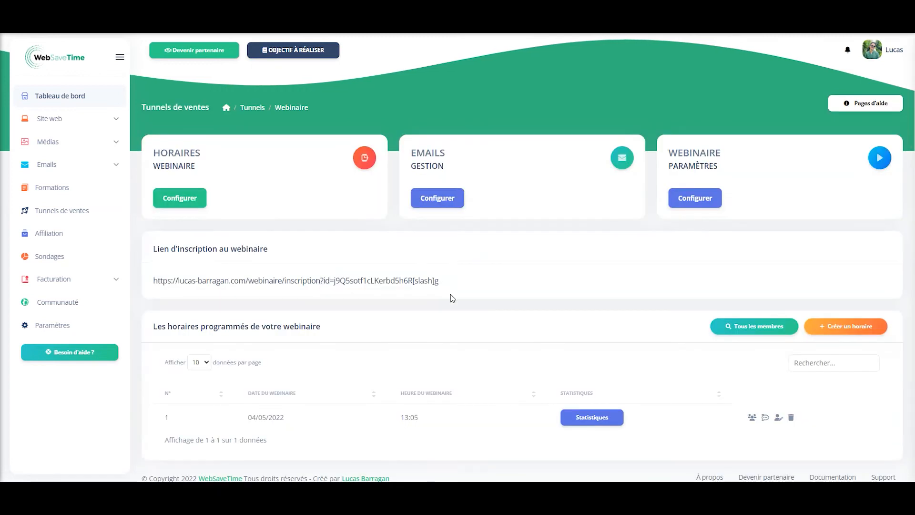
scroll(741, 369, down, 1)
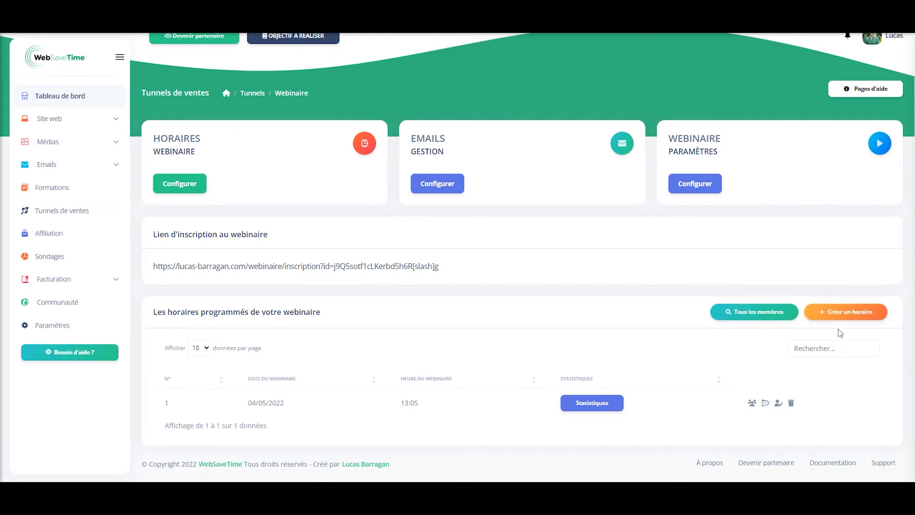
click(766, 404)
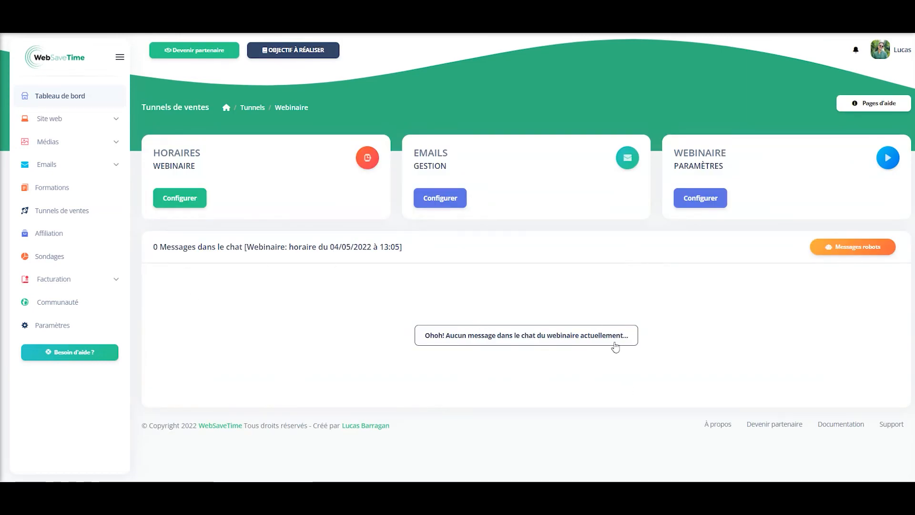
click(858, 253)
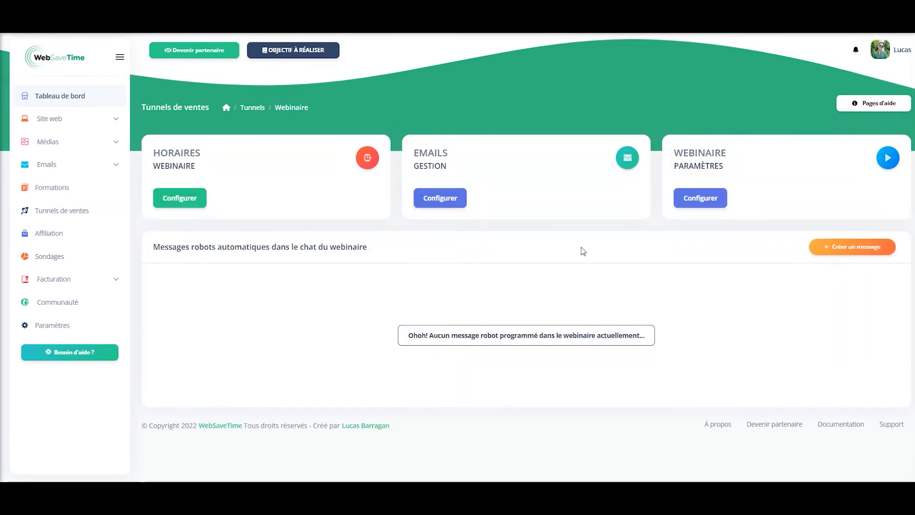
click(857, 257)
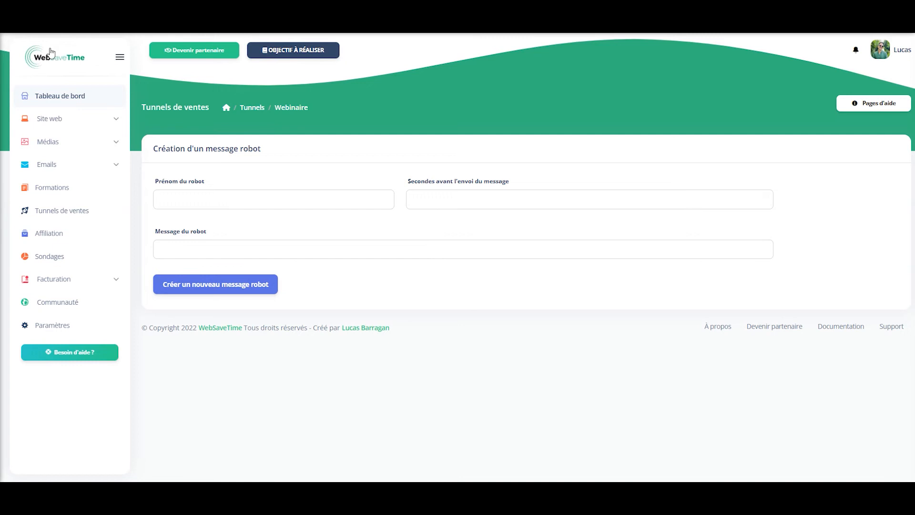
key(alt+Left)
click(191, 200)
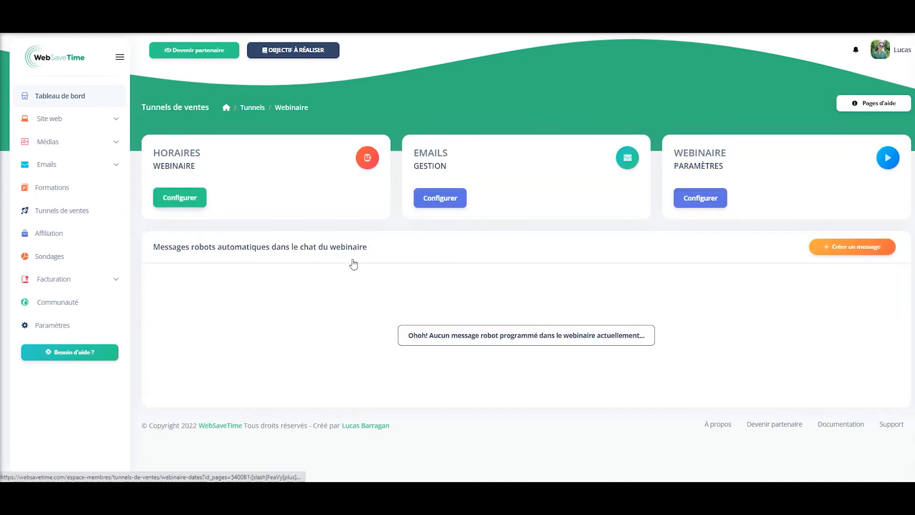
- Review the three automatic emails, including the 15-minute reminder, and confirm no scheduled webinar emails exist
click(436, 203)
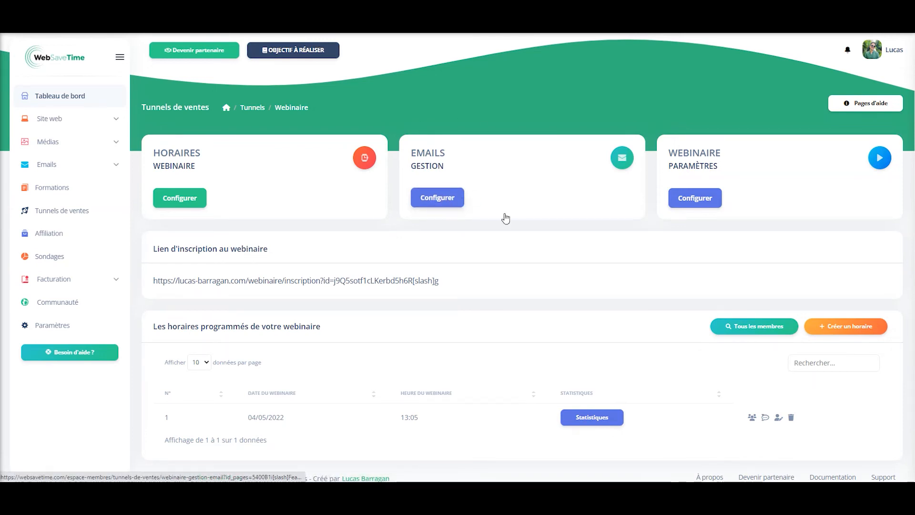
scroll(423, 243, down, 3)
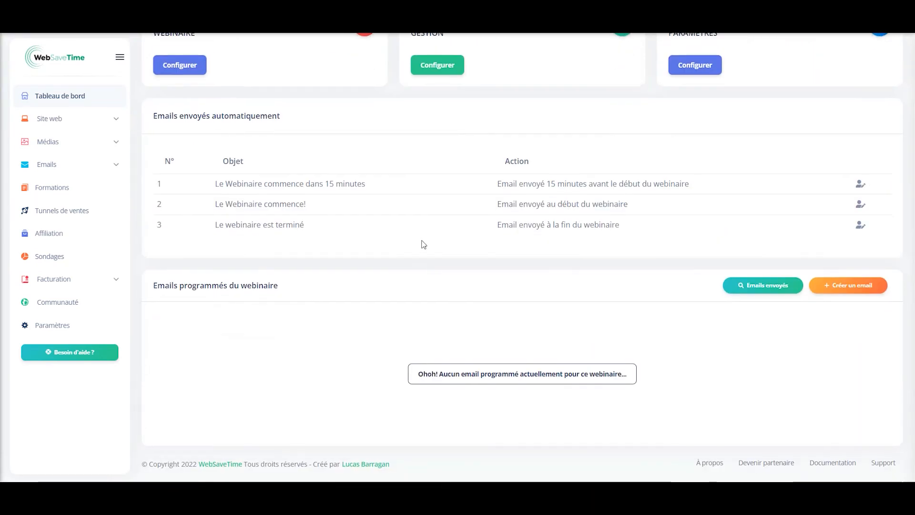
scroll(424, 245, up, 3)
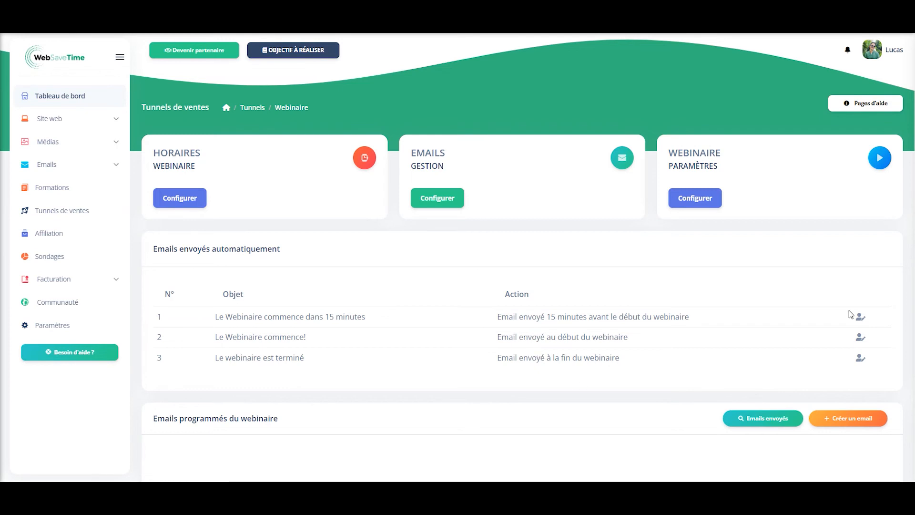
click(862, 317)
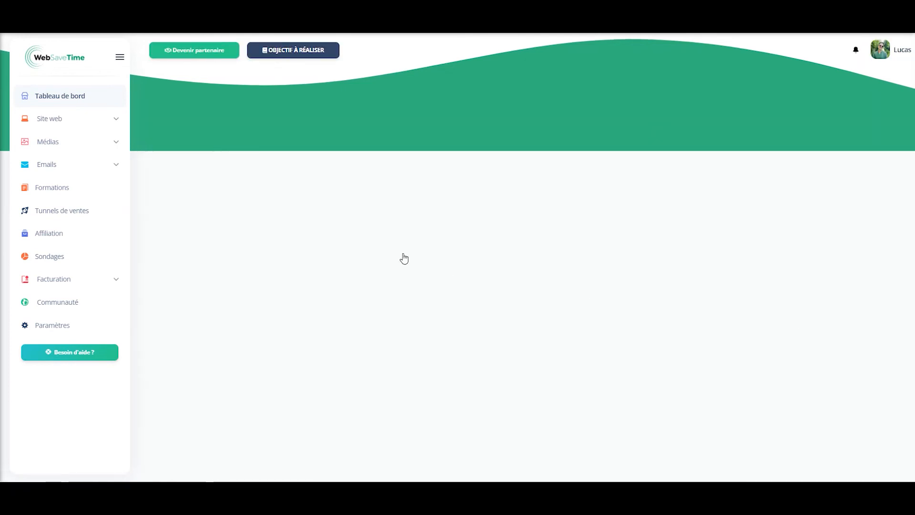
scroll(399, 242, down, 3)
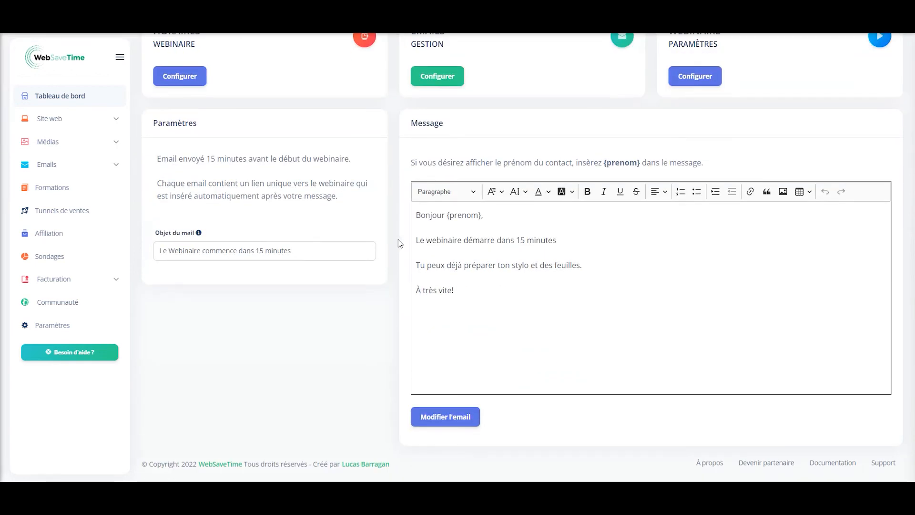
scroll(399, 241, up, 3)
click(451, 206)
scroll(770, 378, down, 3)
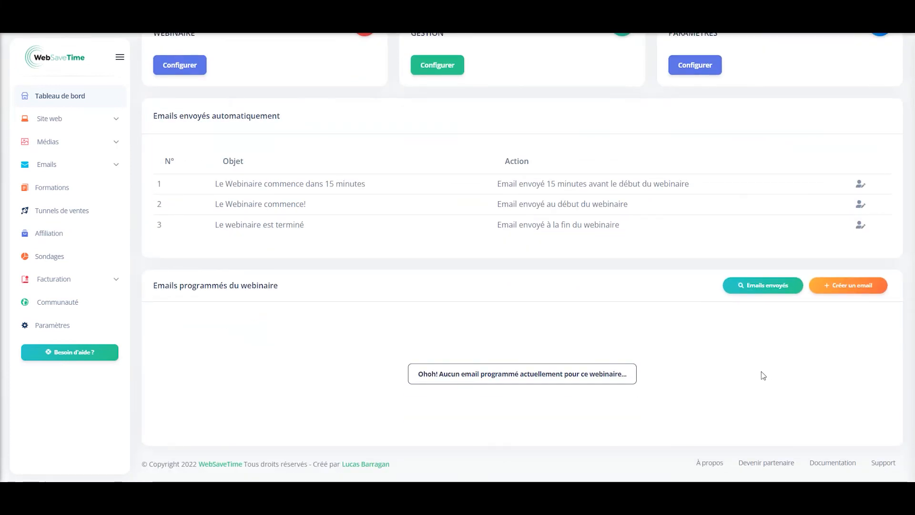
click(831, 292)
scroll(409, 279, down, 2)
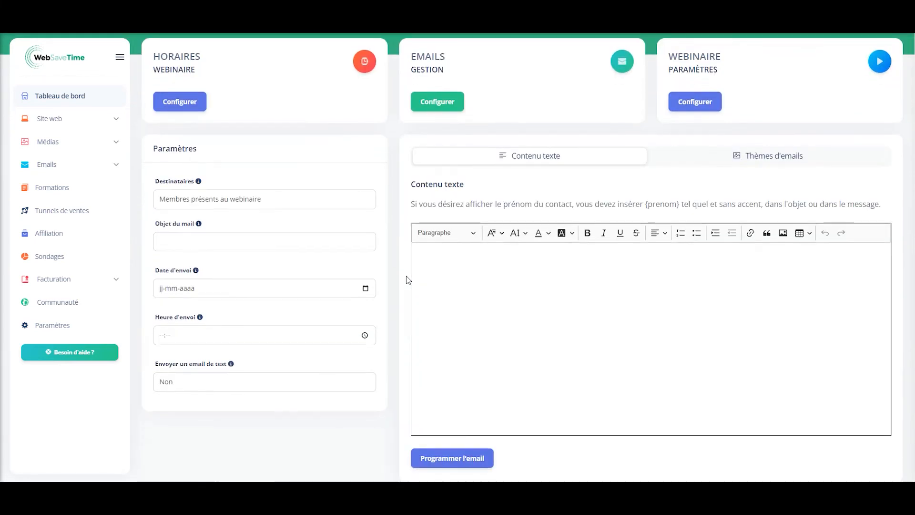
click(252, 200)
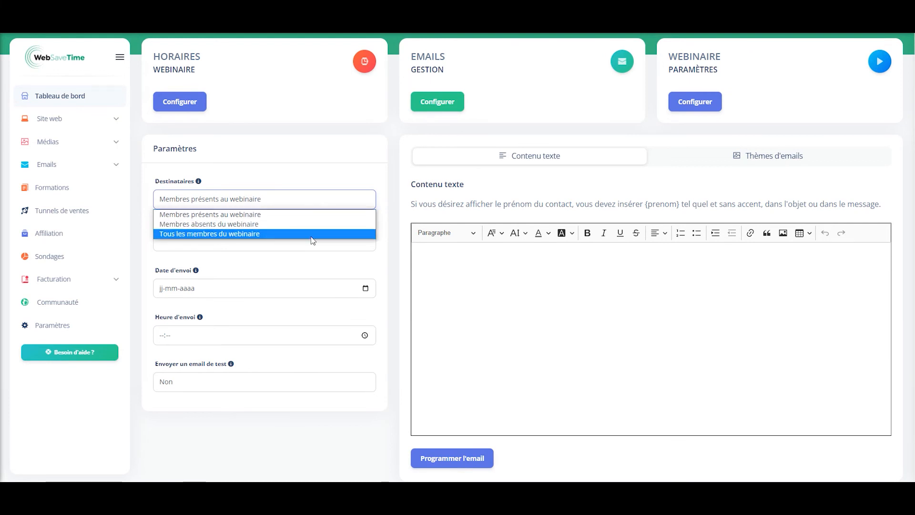
click(395, 197)
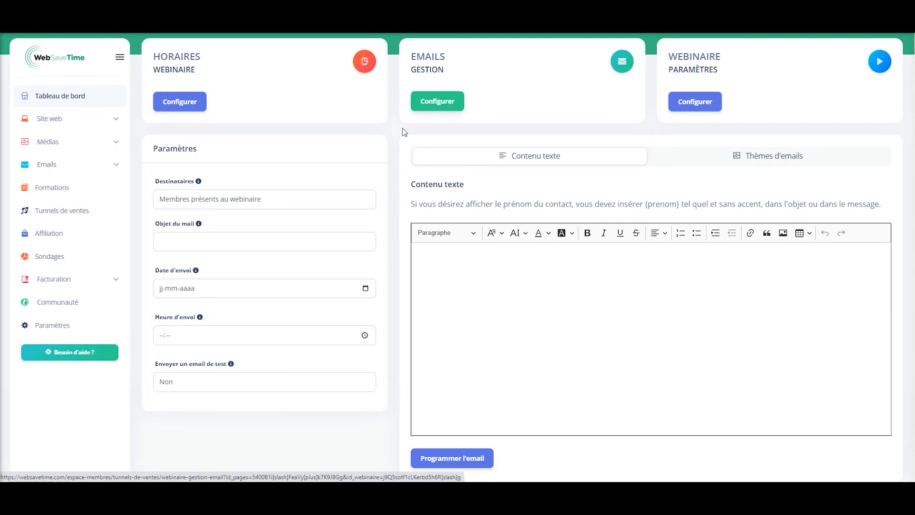
click(302, 199)
click(392, 164)
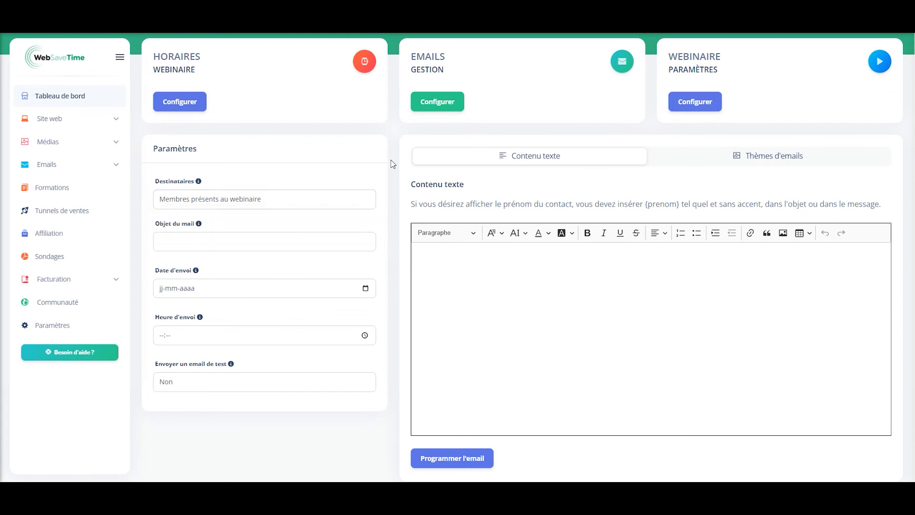
click(429, 111)
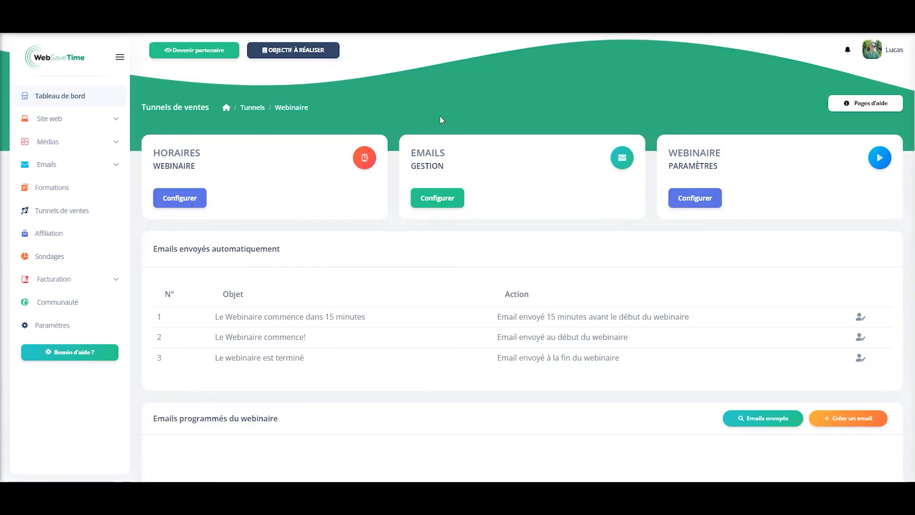
scroll(697, 244, down, 3)
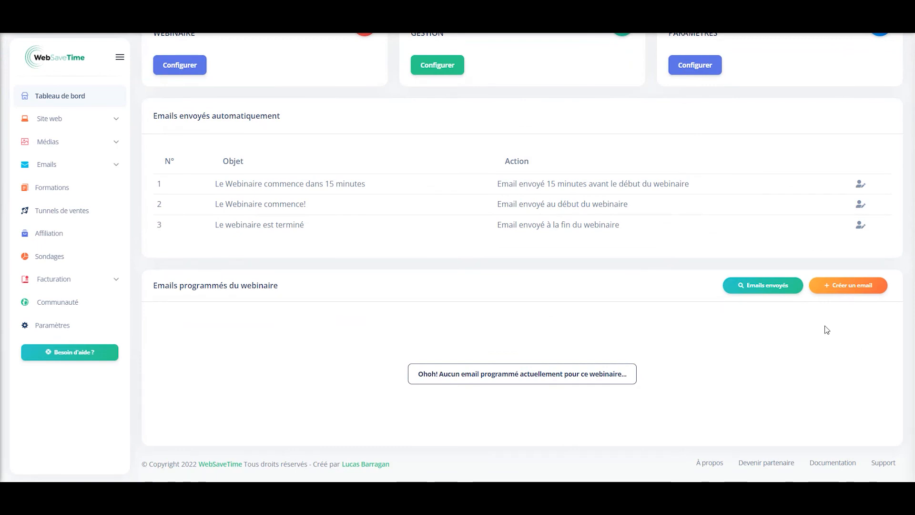
- Review the three sent emails, then open the webinar settings (video _Sph-X9UpQ8, 30 minutes, Europe/Brussels)
click(770, 290)
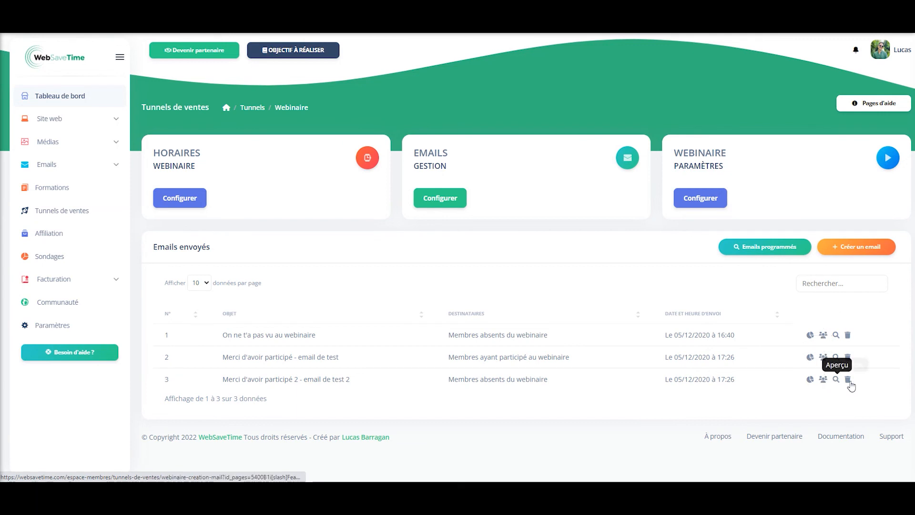
click(470, 213)
scroll(565, 266, down, 3)
scroll(567, 267, up, 3)
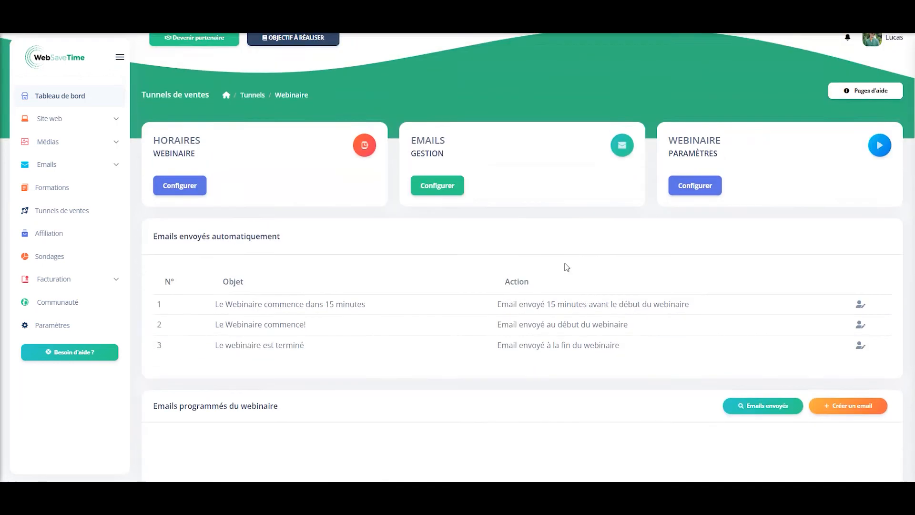
click(714, 202)
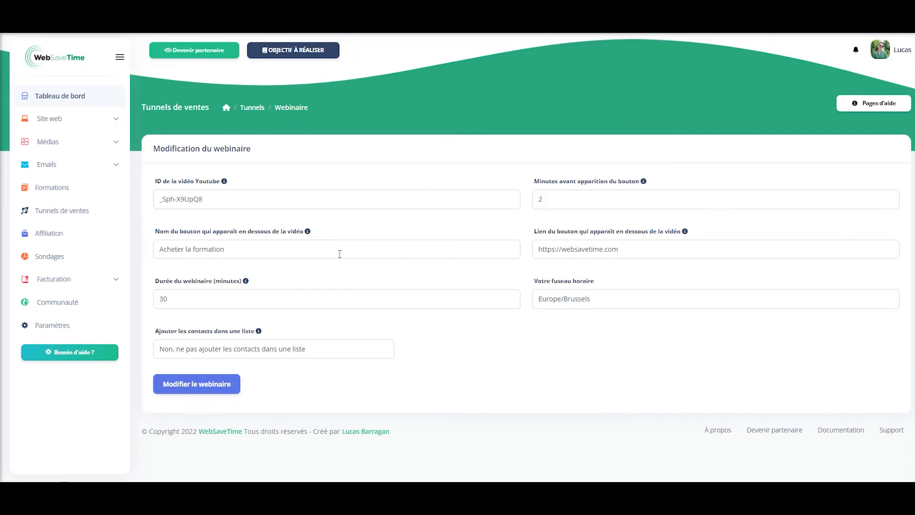
- Return via the Webinaire funnel pages to the webinar space showing the 04/05/2022 13:05 session
click(258, 109)
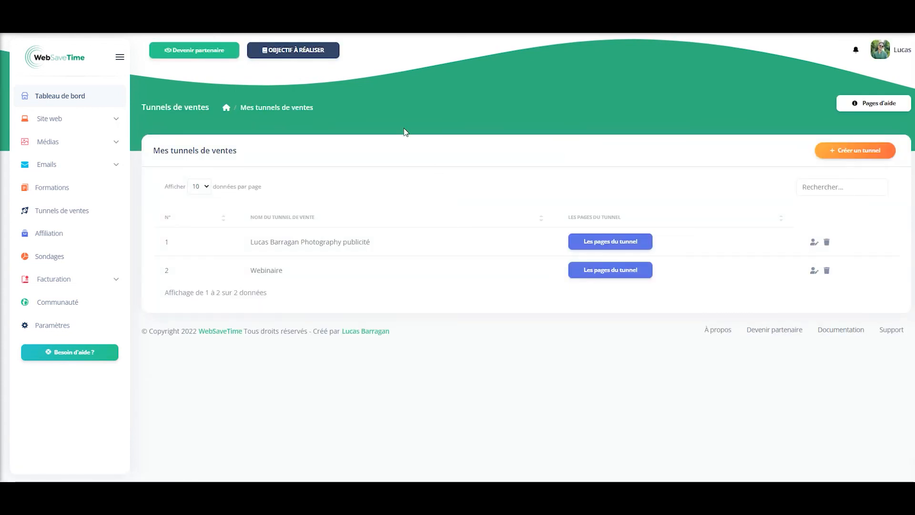
click(575, 273)
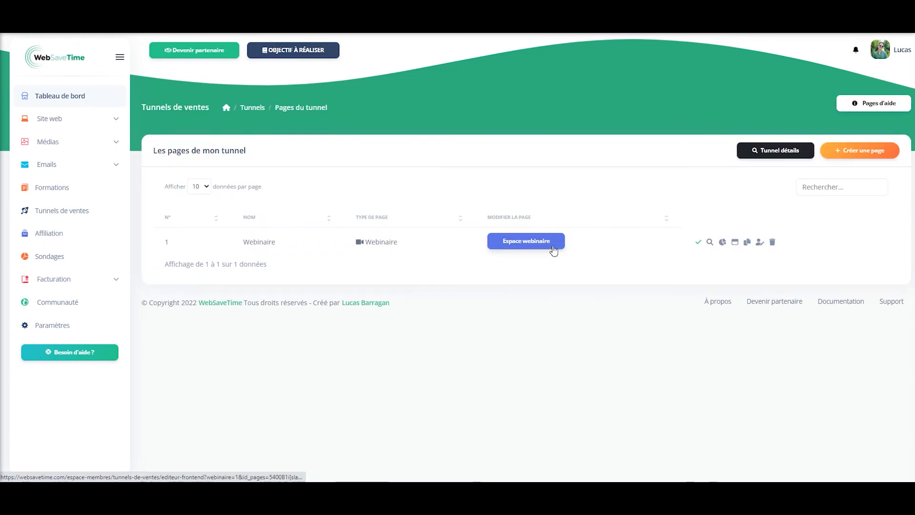
click(529, 243)
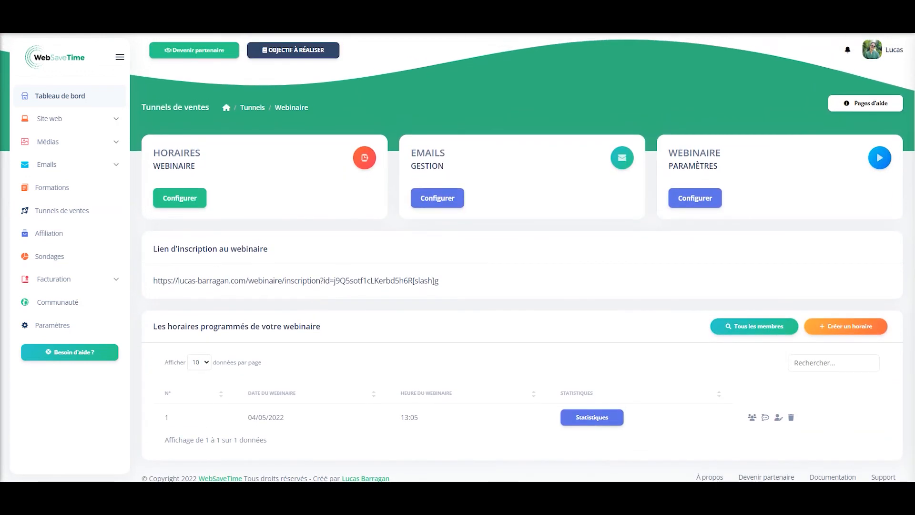
key(alt+Left)
click(666, 209)
click(527, 243)
scroll(541, 300, down, 1)
scroll(542, 301, up, 1)
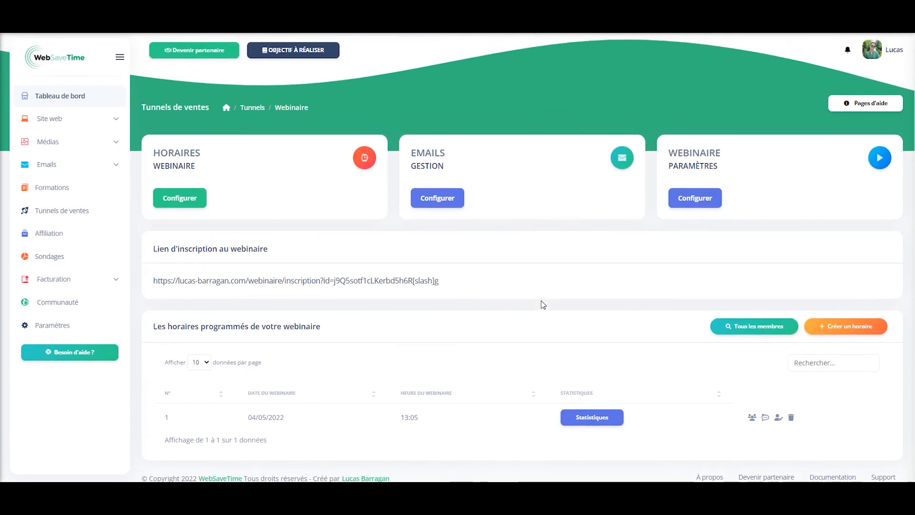